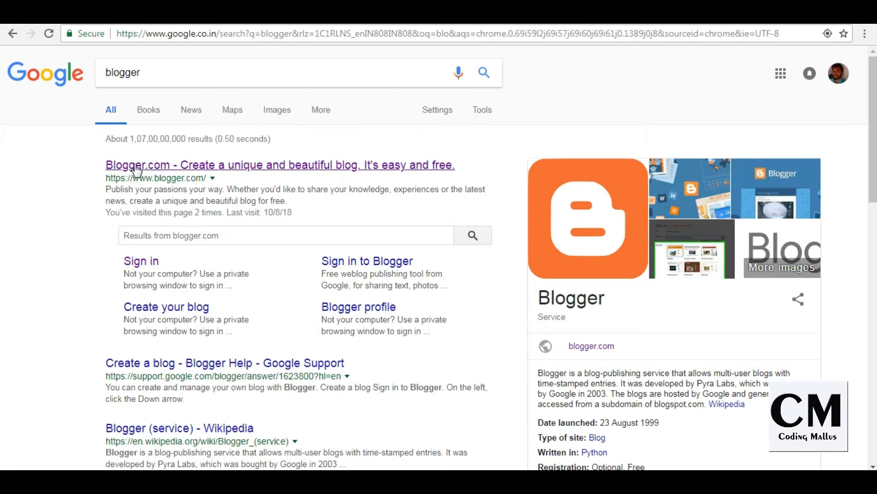
Step: Open Blogger.com from the search results and sign in with the Google account, entering the account password
click(186, 176)
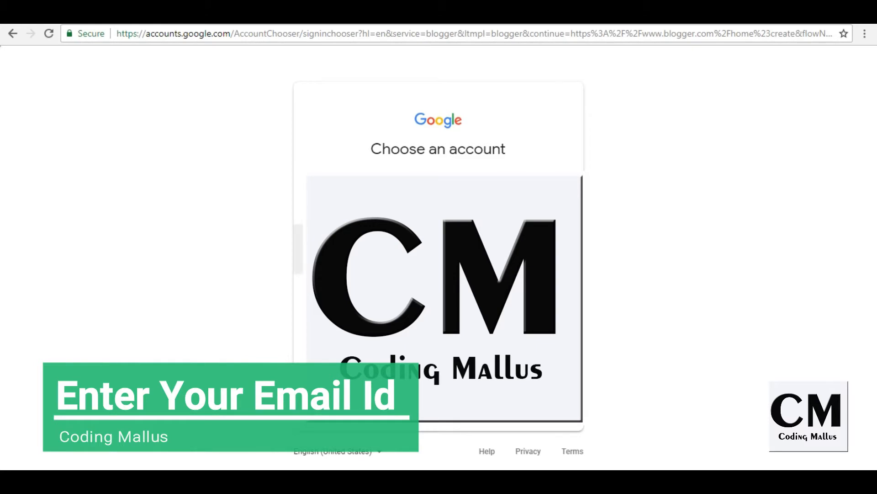
click(393, 252)
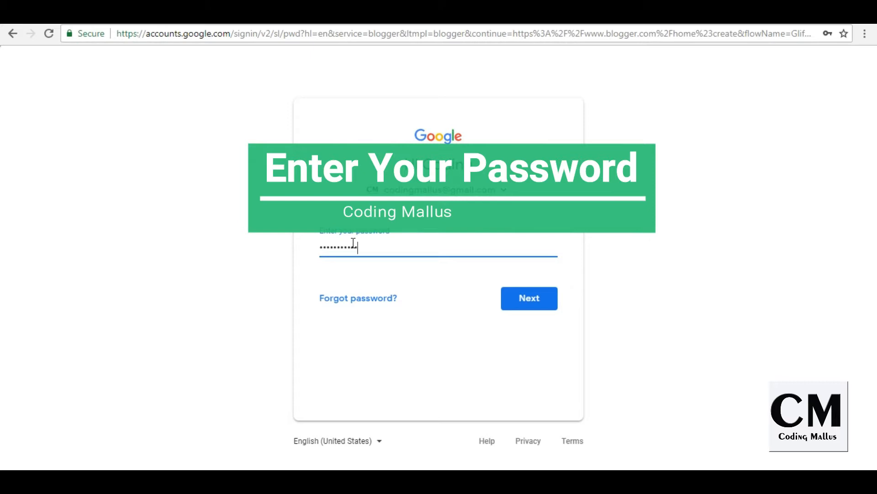
key(Return)
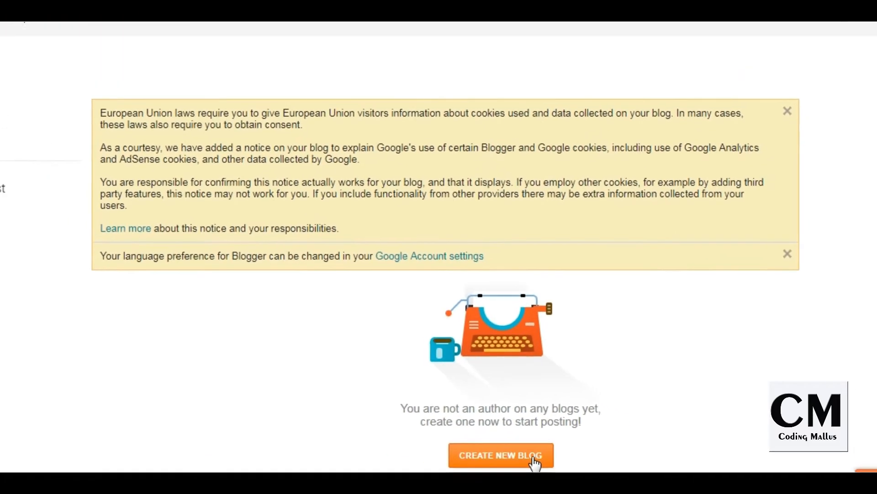
Step: Start a new blog and title it "Youtube Kerala"
click(495, 443)
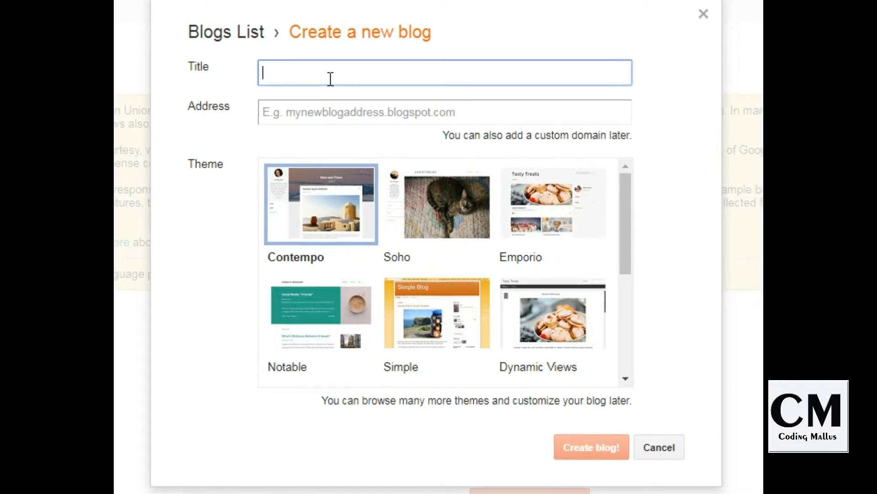
text(outube Fri)
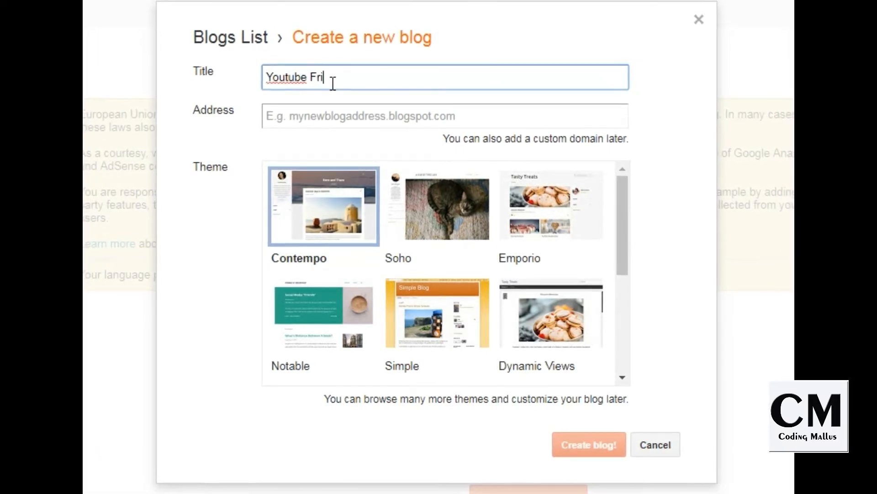
text(en)
key(BackSpace)
key(BackSpace)
key(BackSpace)
text(Kerala)
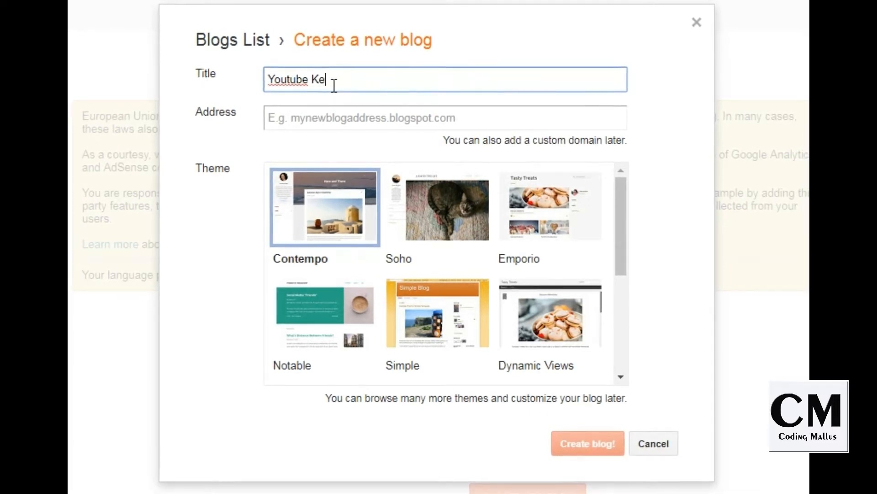
Step: Enter youtubekerala.blogspot.com as the new blog's address
click(321, 120)
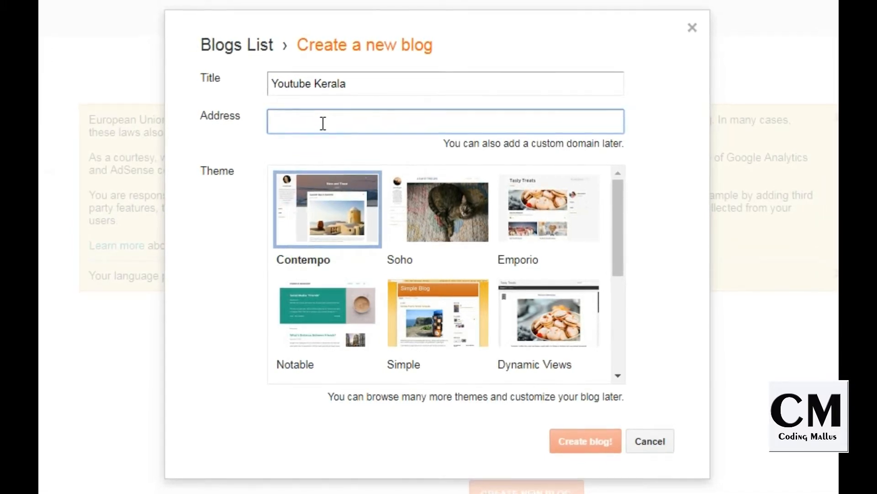
text(You)
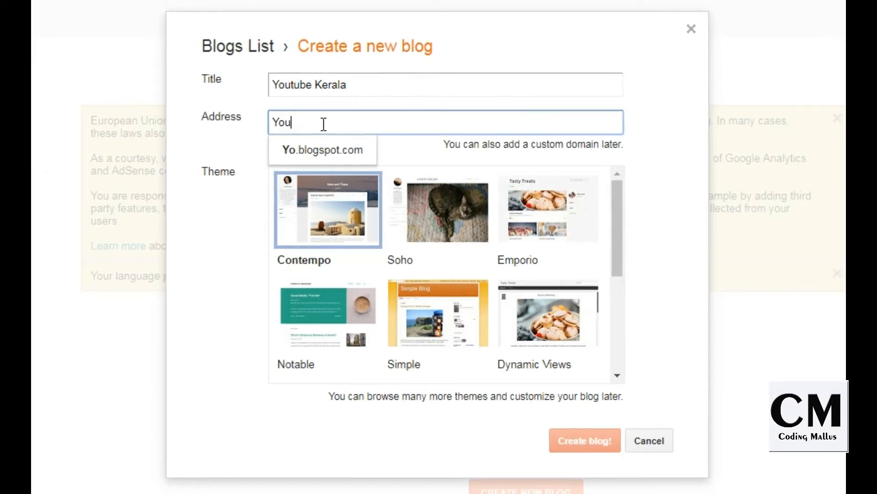
text(t)
key(BackSpace)
key(BackSpace)
key(BackSpace)
key(BackSpace)
text(youtu)
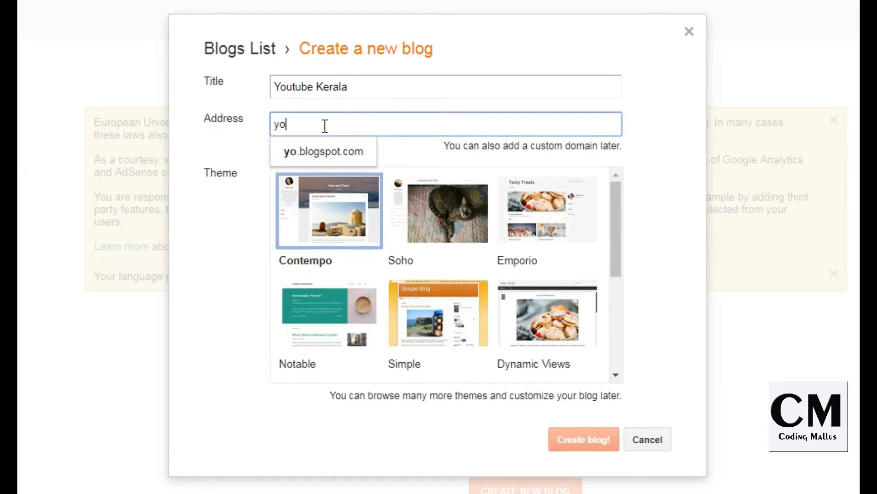
text(bekerala)
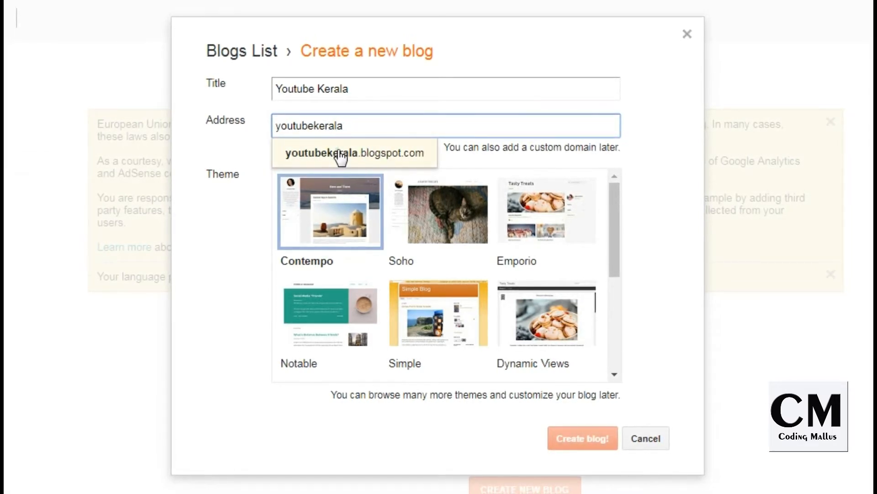
click(338, 153)
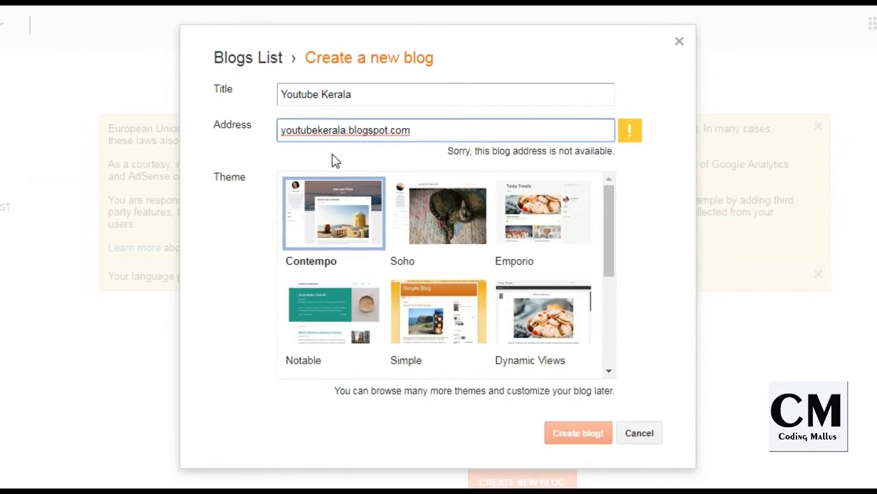
Step: Change the blog address to youtubekerala101.blogspot.com and select the Emporio theme
click(346, 132)
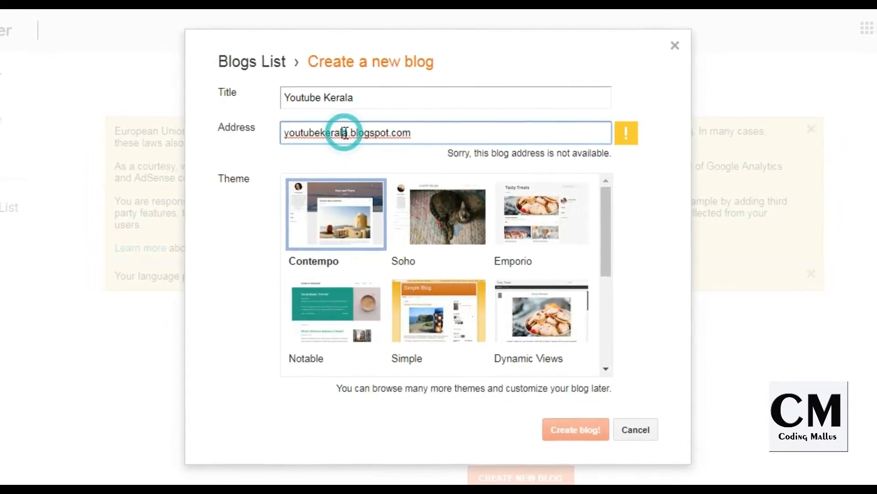
text(101)
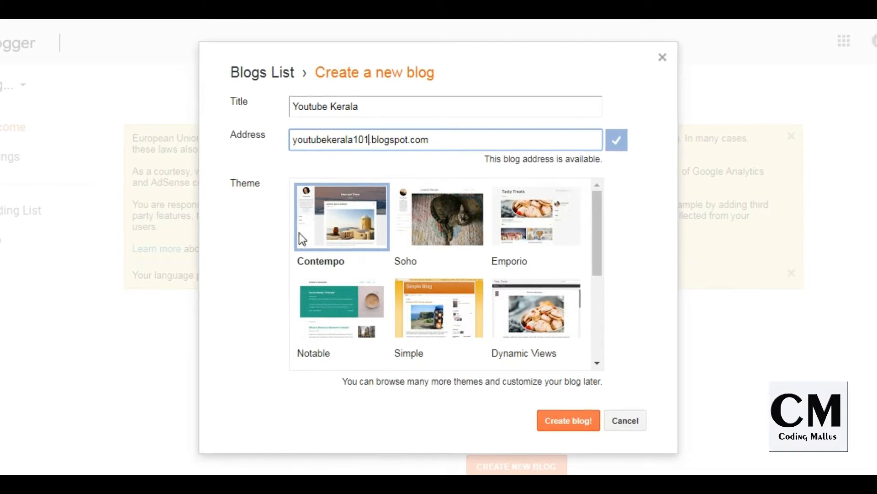
drag(595, 235, 622, 237)
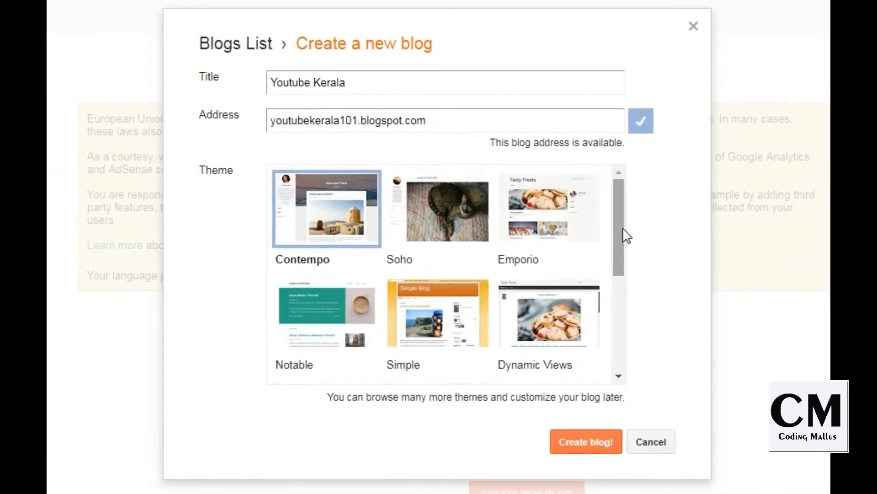
click(543, 230)
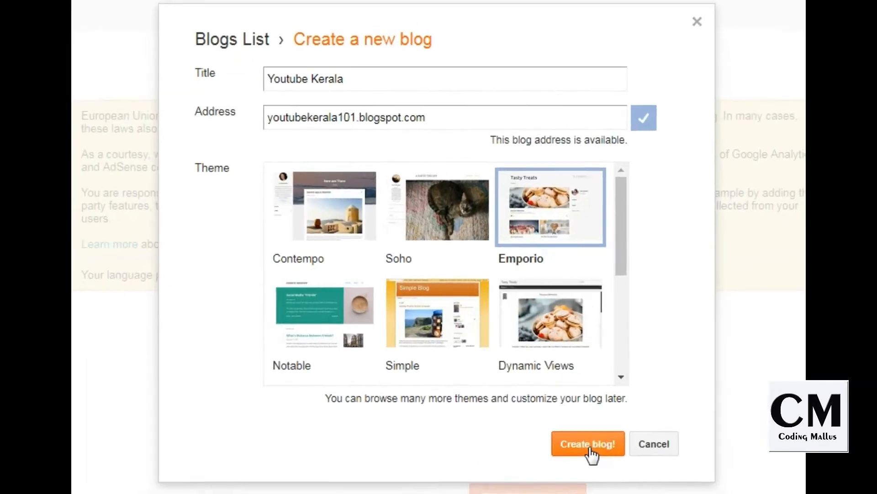
Step: Create the blog, declining the Google Domains offer, and view the blog
click(570, 422)
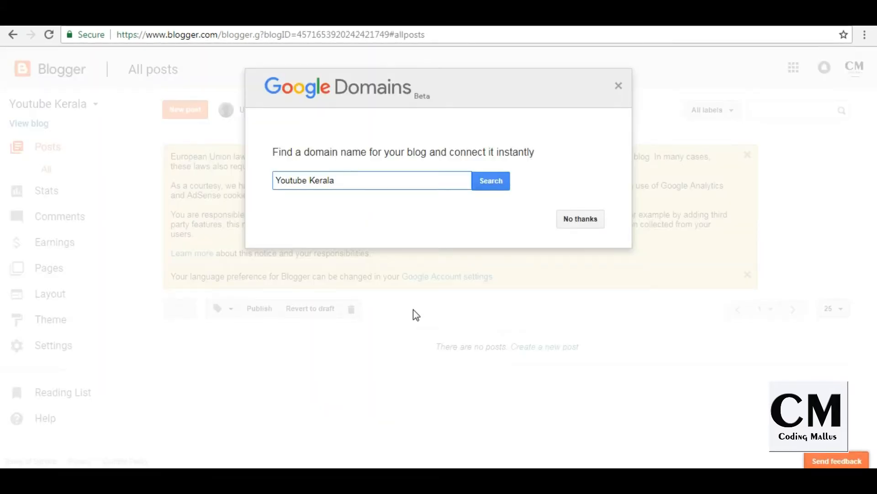
click(591, 223)
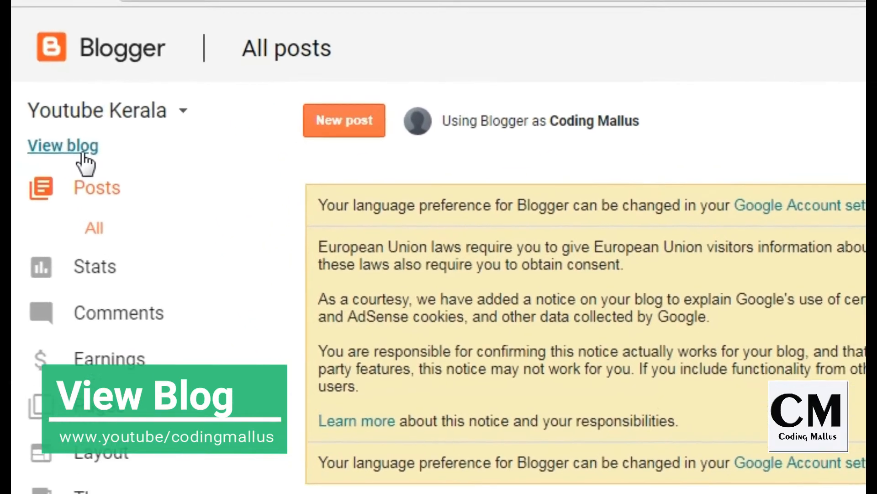
click(82, 150)
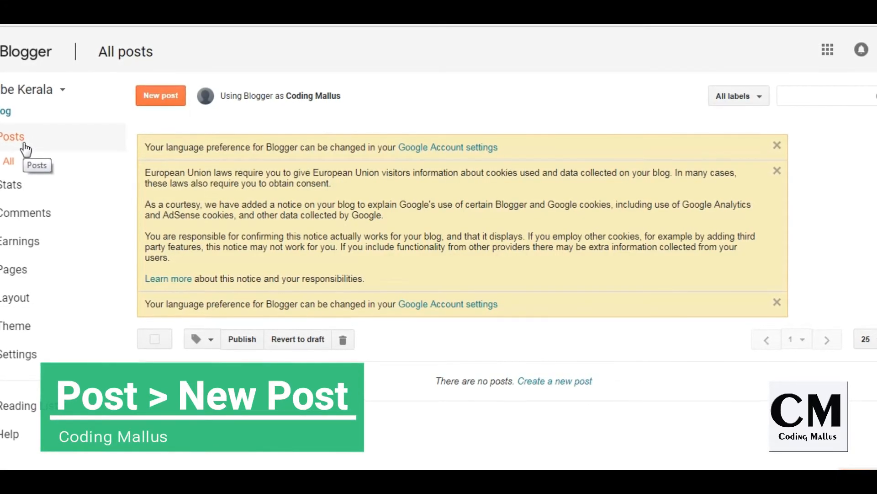
Step: Create a new post titled "YouTube Fans" with the body text "YouTube"
click(25, 145)
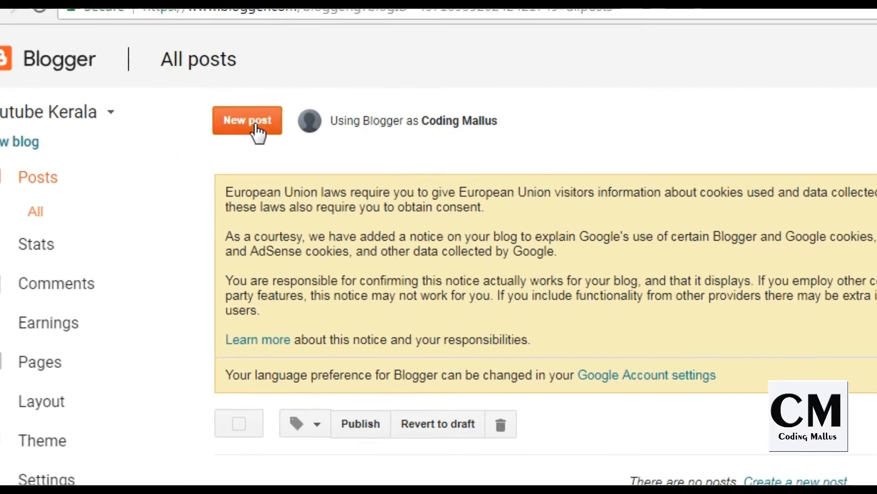
click(196, 114)
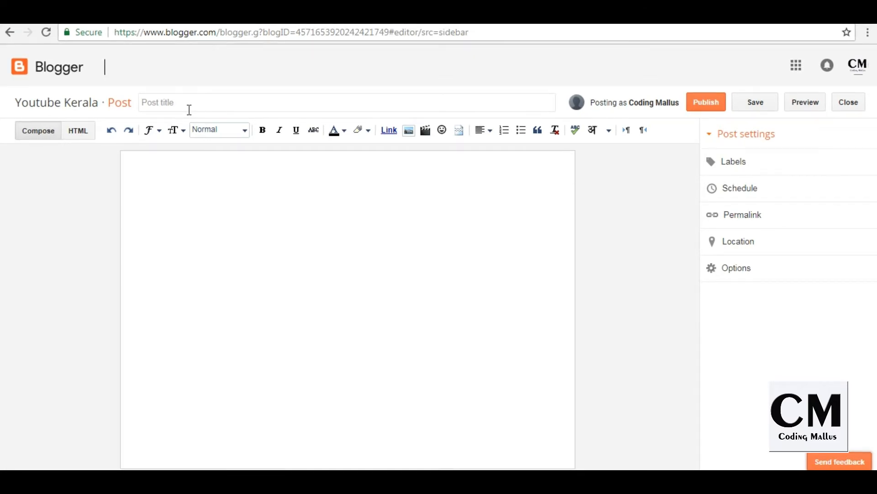
click(189, 108)
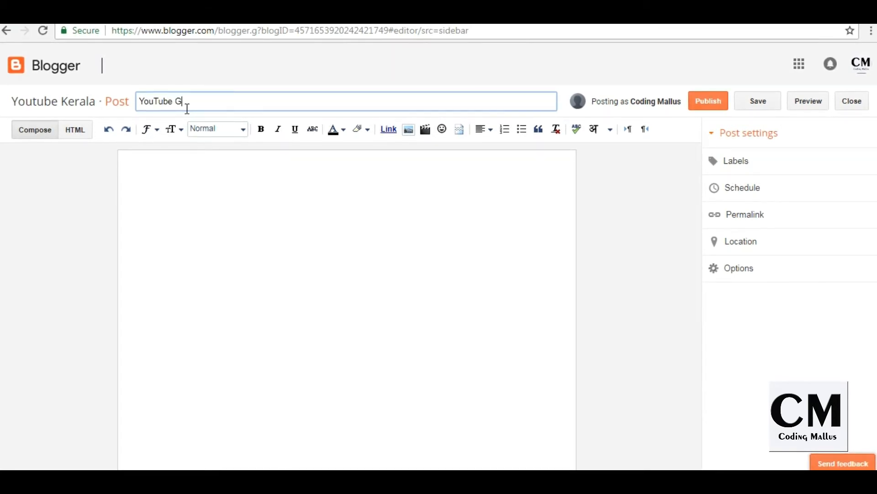
click(199, 193)
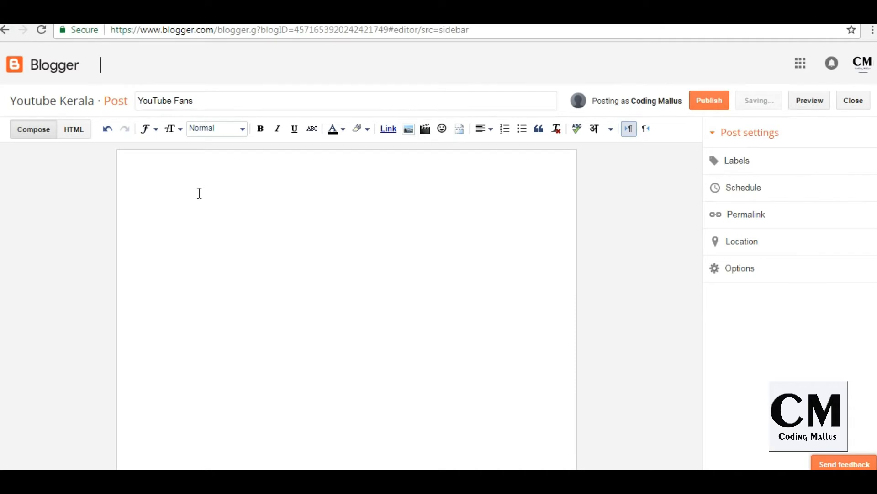
text(YouTube)
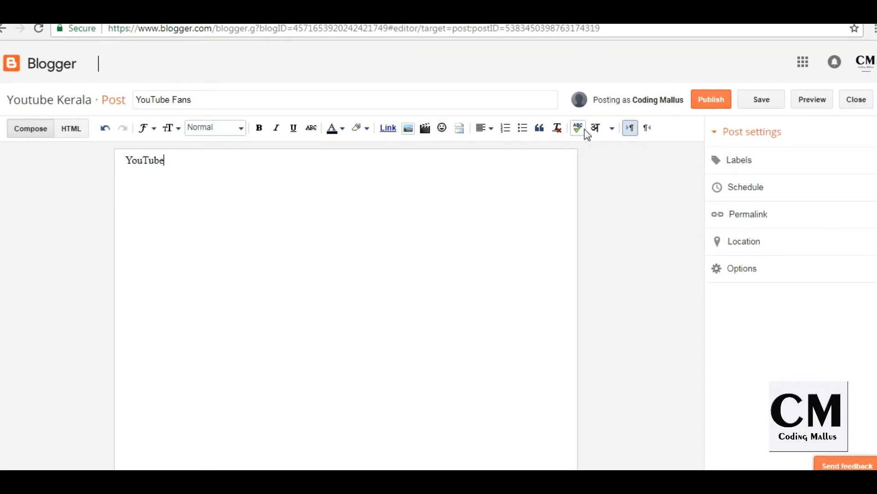
Step: Format the word "YouTube" in the post body as a bold Heading at the Largest text size
drag(173, 161, 127, 161)
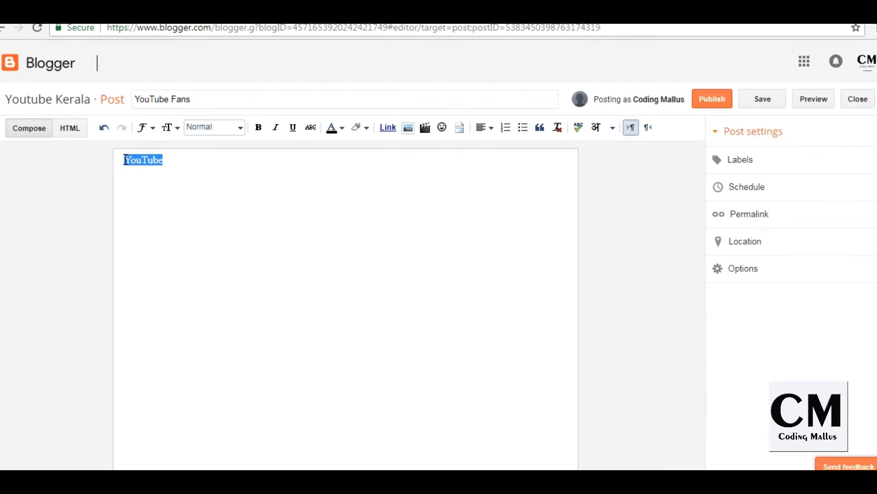
click(259, 130)
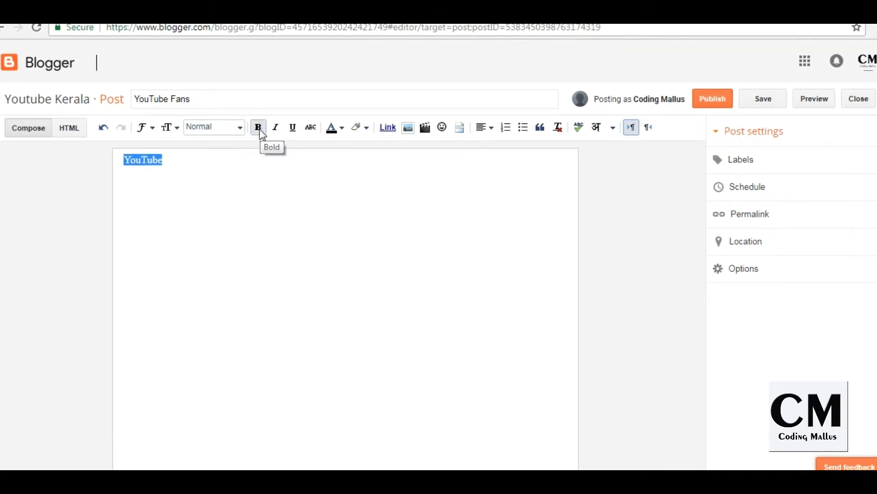
click(234, 132)
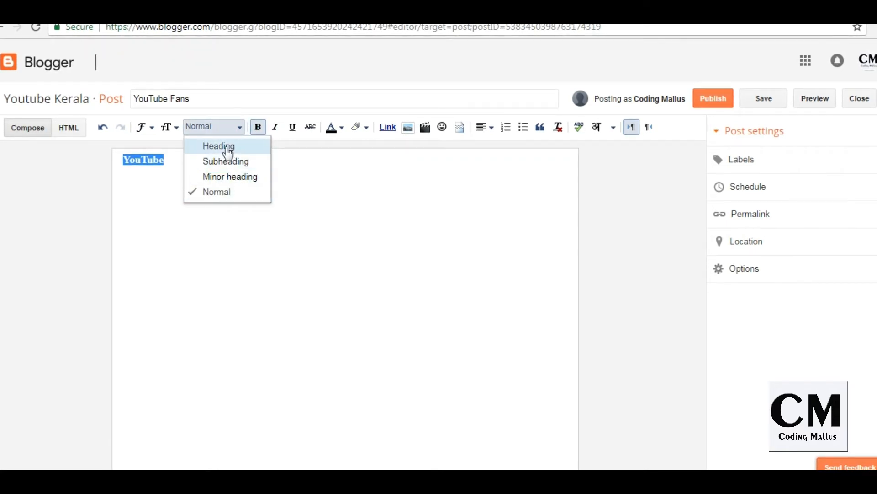
click(228, 151)
click(177, 128)
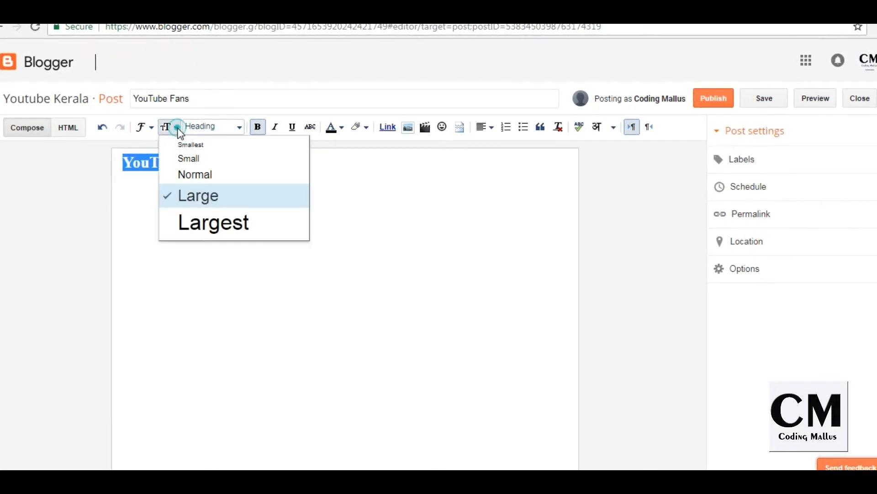
click(204, 227)
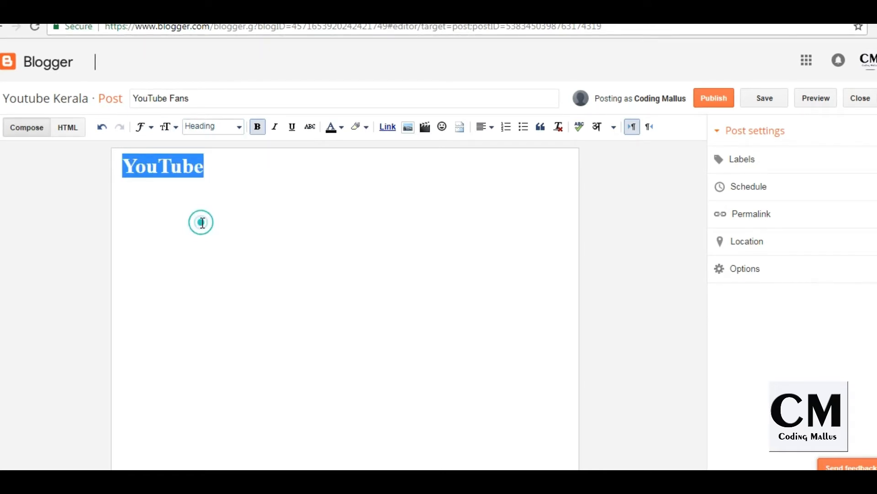
Step: Try the Georgia font on the "YouTube" heading, settle on Helvetica, and colour the text red
click(150, 127)
click(169, 200)
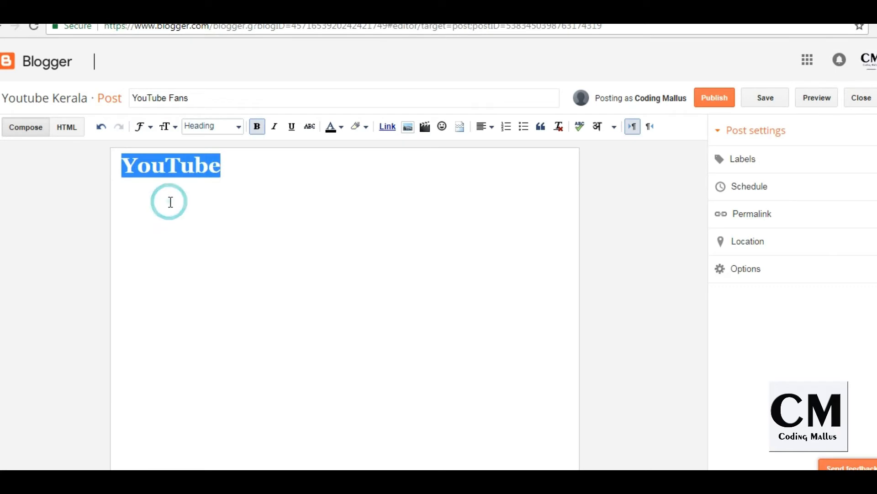
click(142, 130)
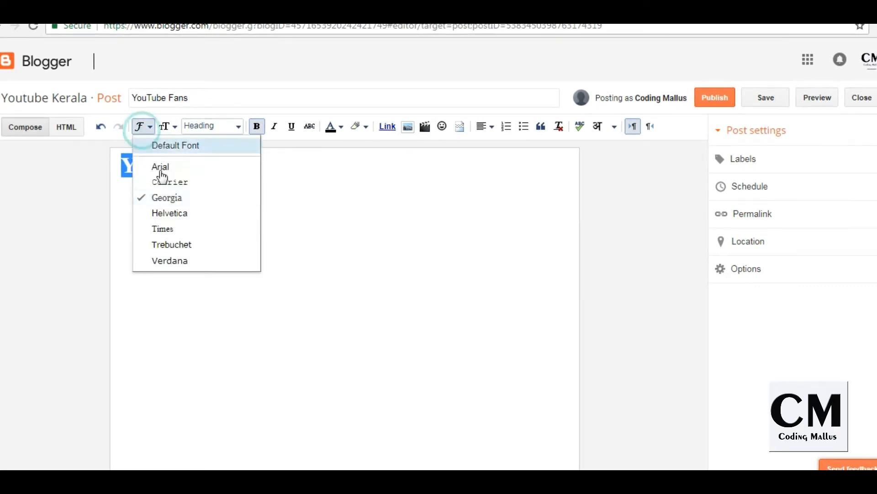
click(171, 214)
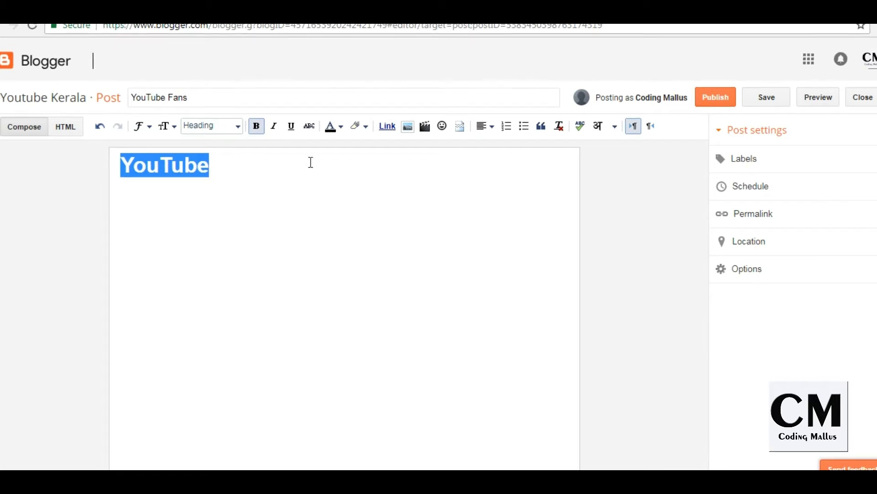
click(331, 129)
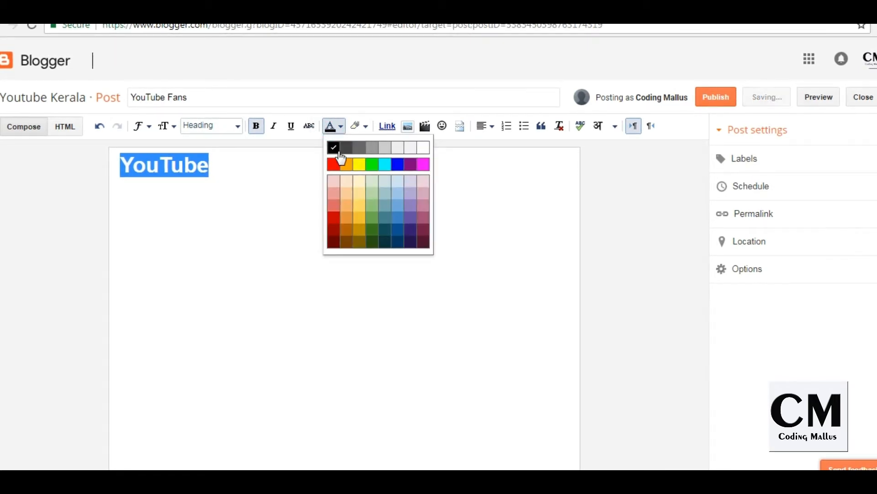
click(336, 169)
click(249, 198)
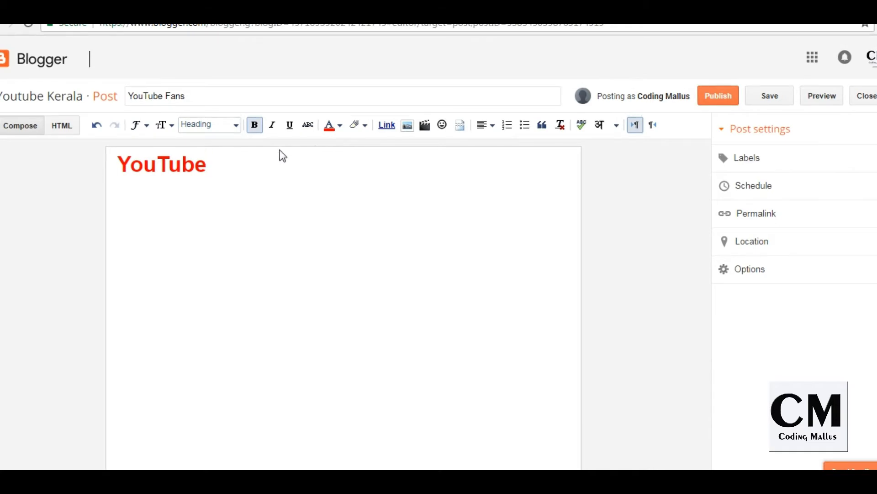
Step: Start a new line below the "YouTube" heading and search Google Images for "youtube png logo" in a new browser tab
key(Return)
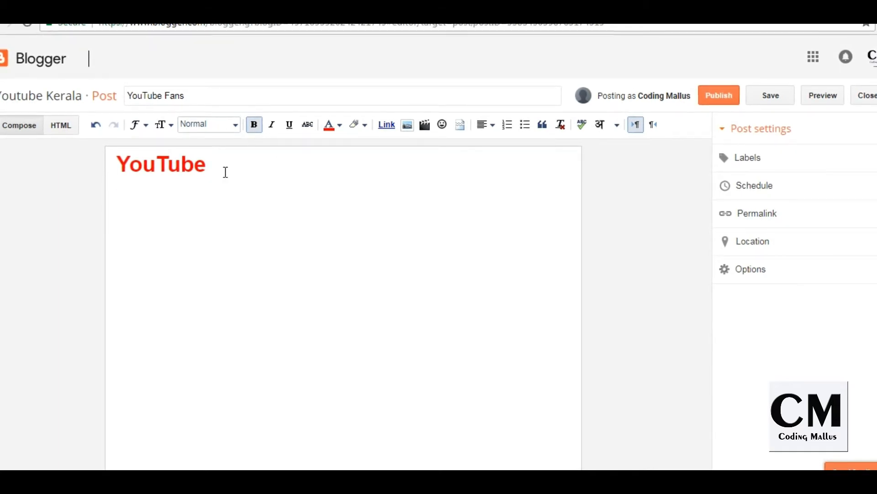
key(ctrl+t)
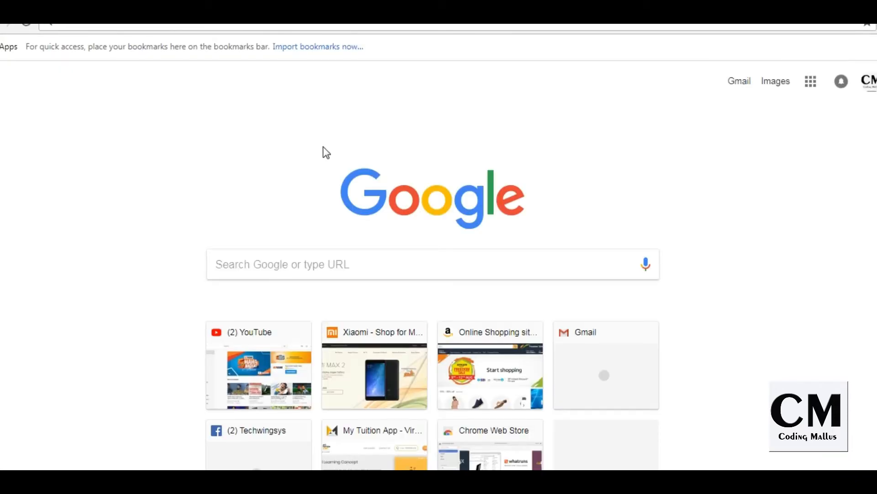
text(youtub)
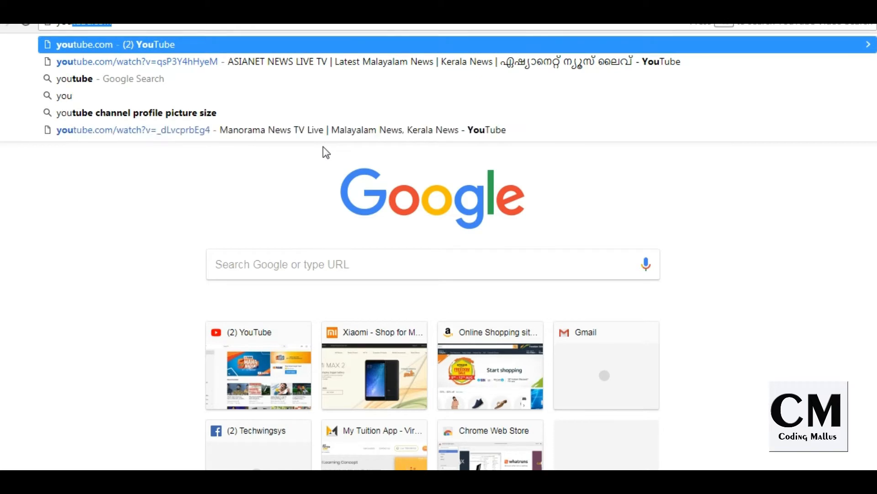
text(e)
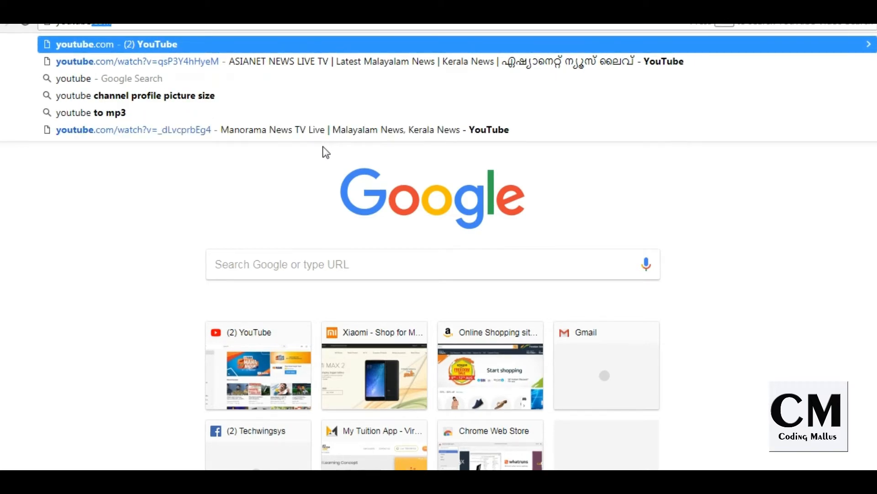
text( png)
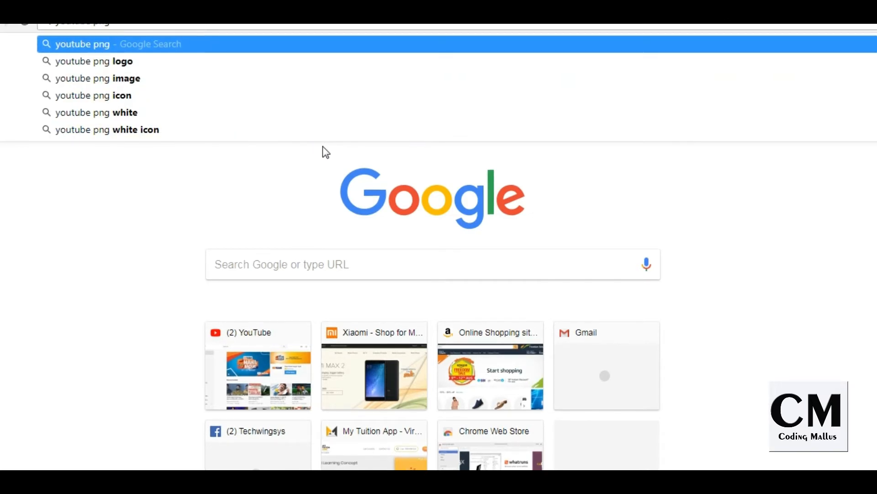
key(Return)
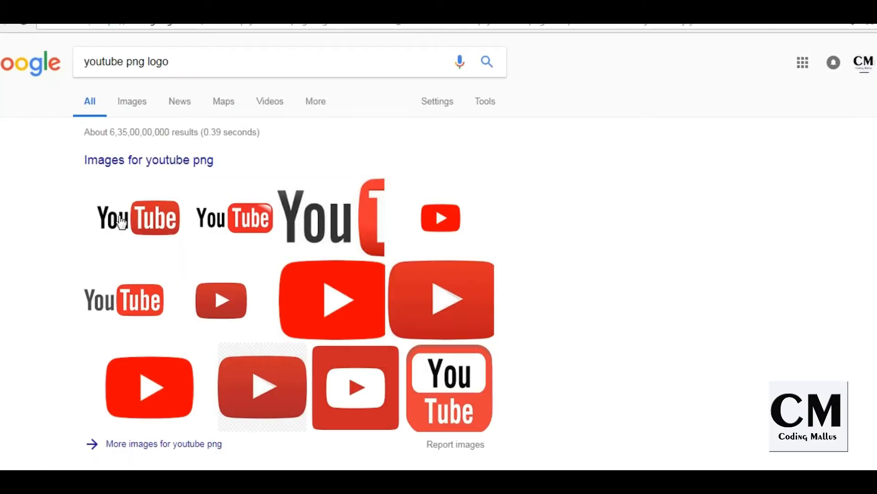
click(242, 221)
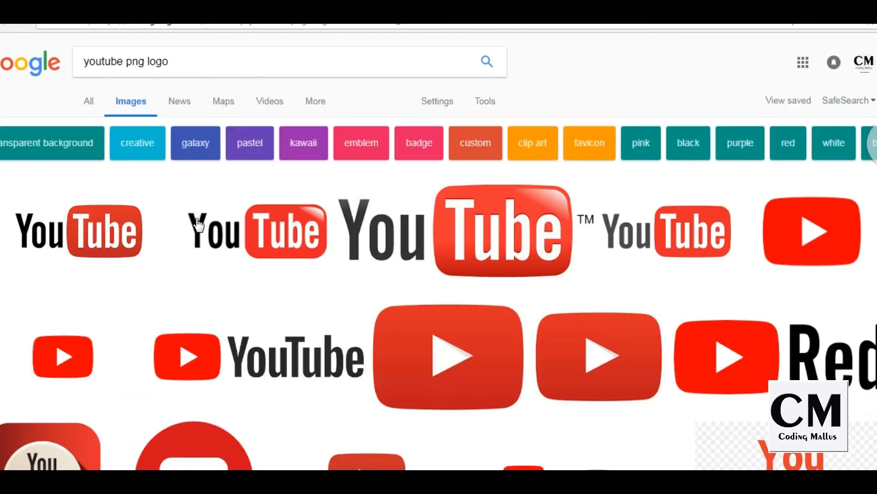
Step: Save the transparent YouTube logo from StickPNG as a PNG image named "you"
click(67, 240)
right_click(67, 240)
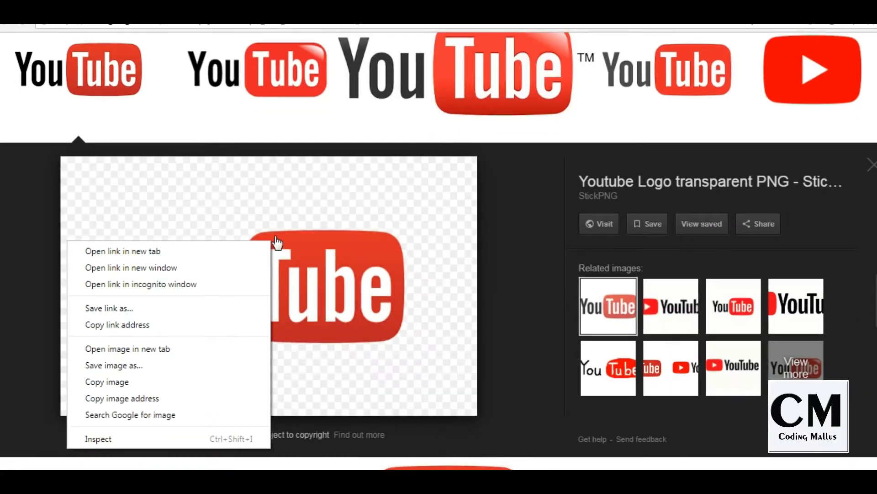
right_click(275, 236)
click(326, 360)
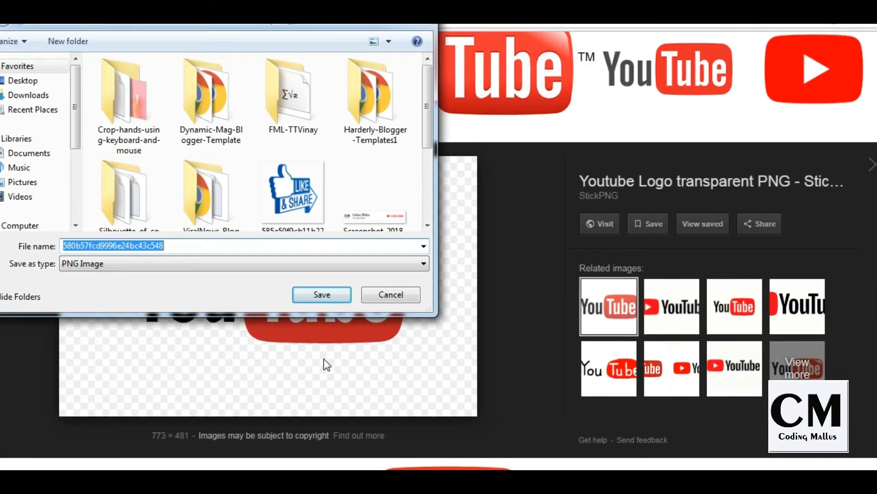
text(you)
key(Return)
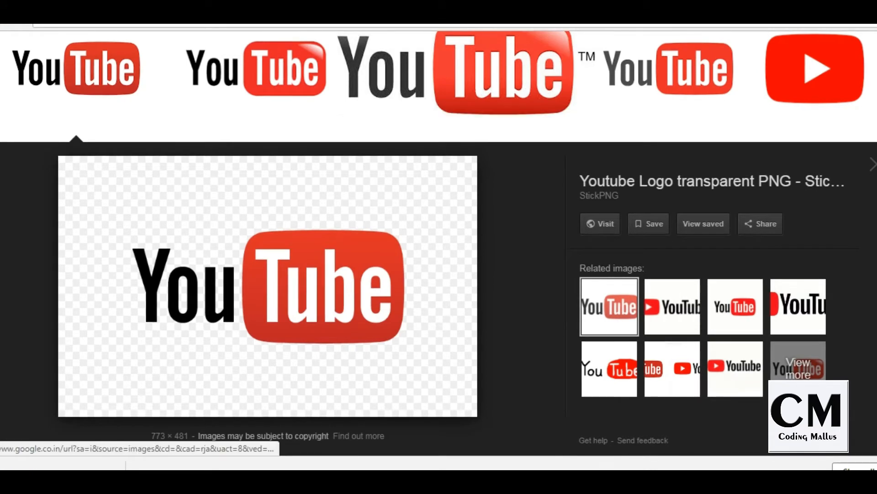
Step: Return to the Blogger post and upload "you.png" from the Downloads folder, inserting it below the "YouTube" heading
click(378, 14)
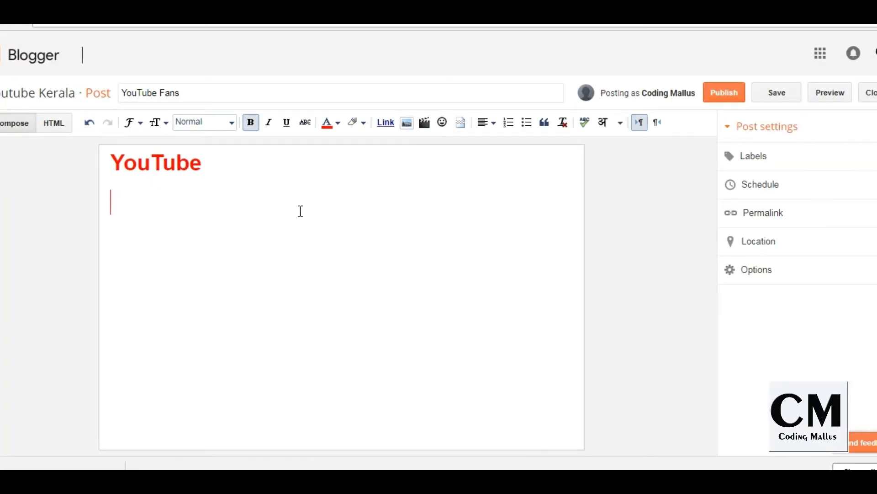
click(408, 132)
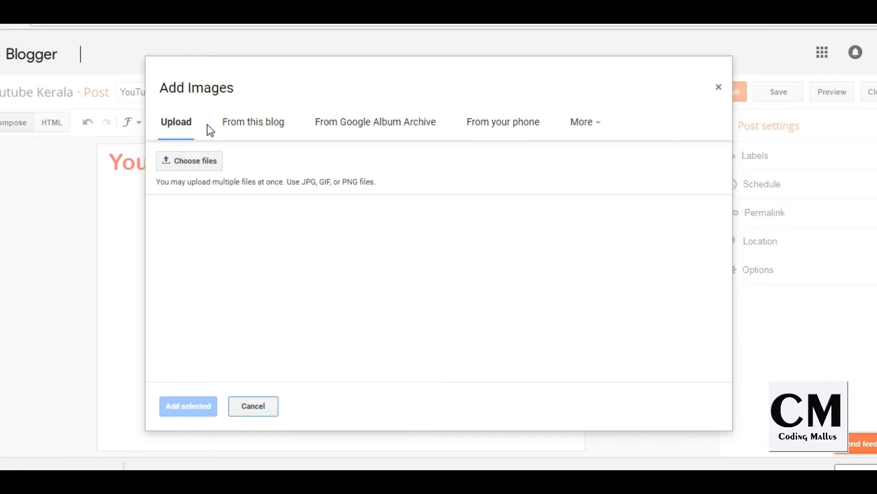
click(277, 122)
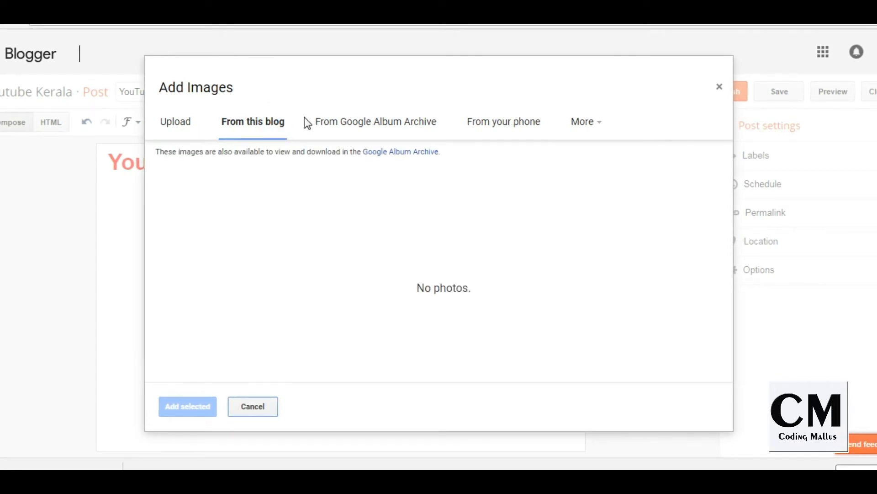
click(182, 121)
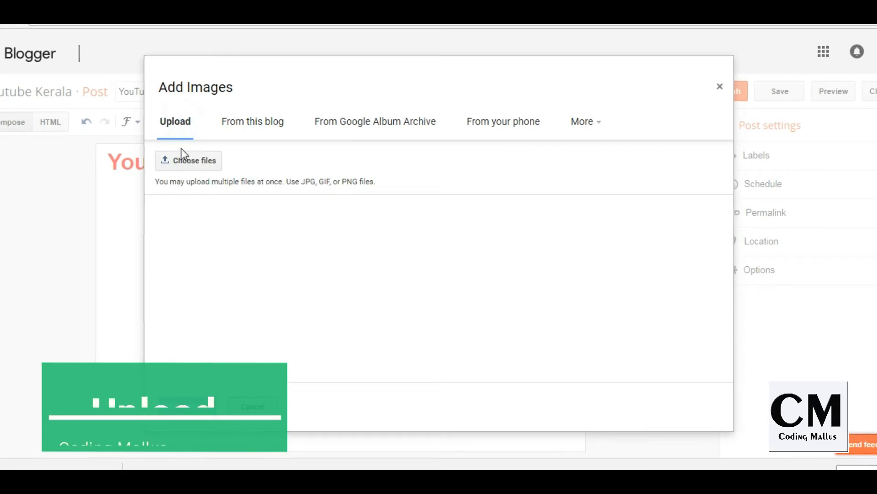
click(181, 162)
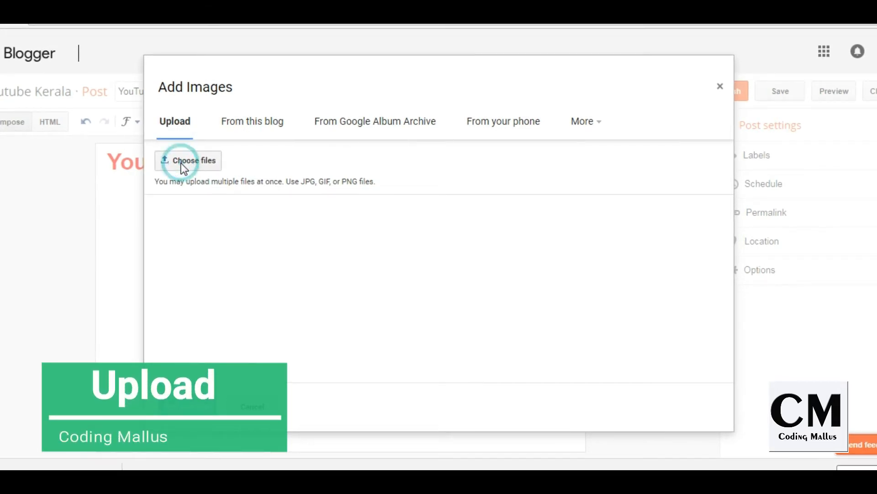
click(34, 91)
drag(232, 63, 231, 96)
click(133, 113)
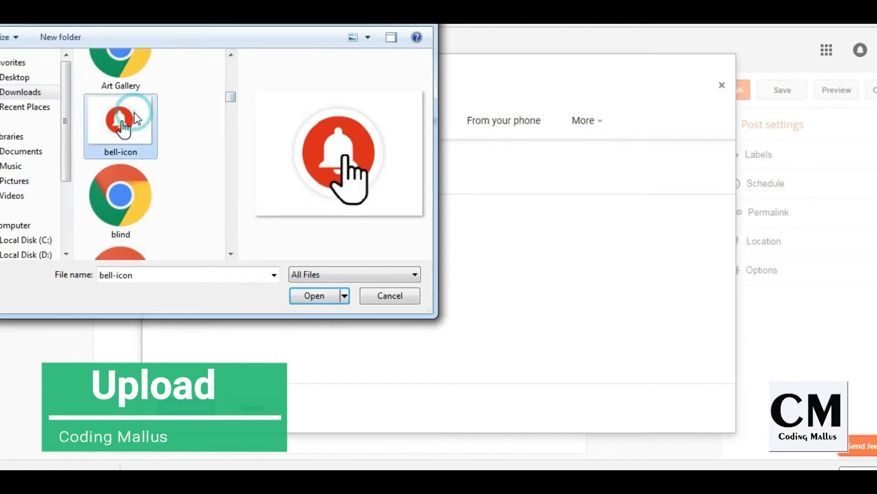
text(you)
key(Return)
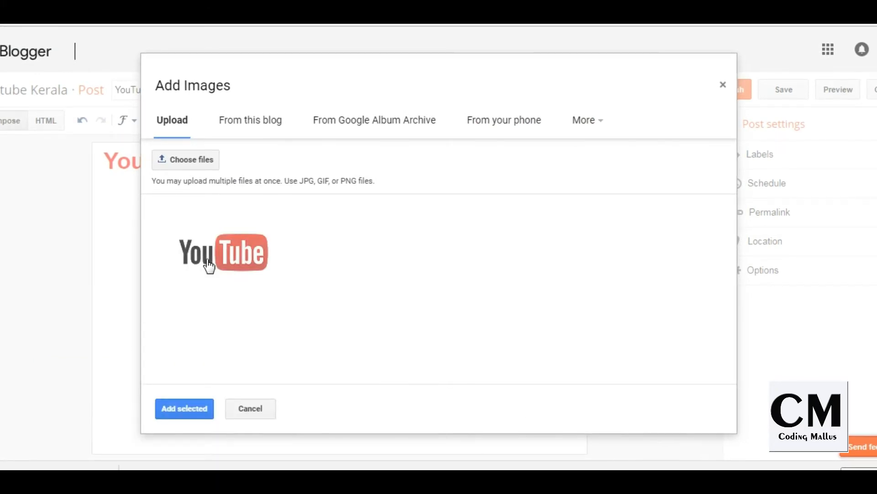
click(186, 415)
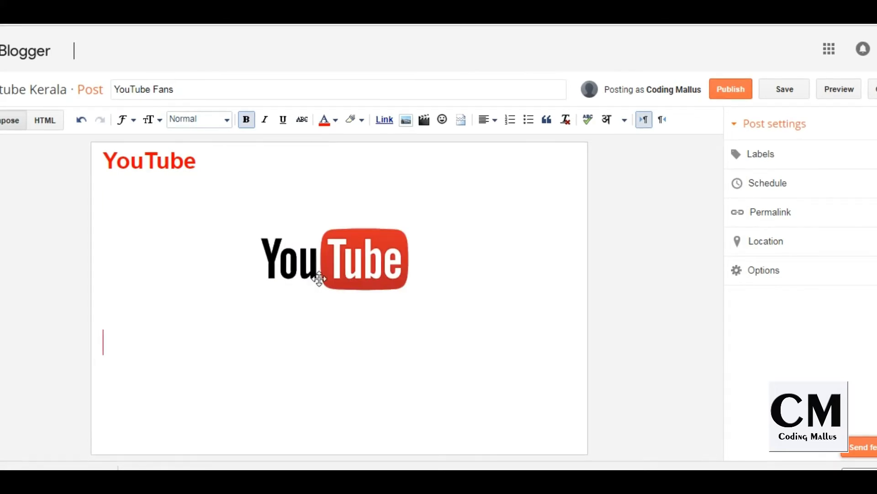
Step: Set the size of the inserted YouTube logo image to Large
click(320, 278)
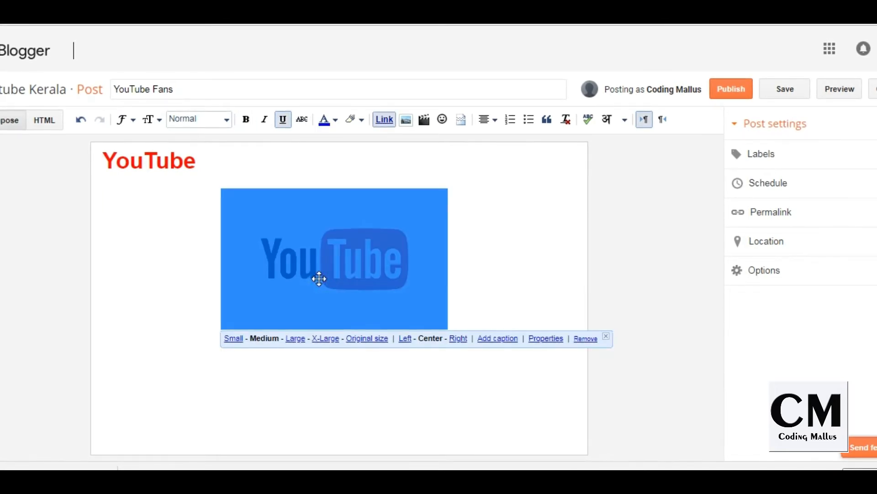
click(234, 338)
click(311, 288)
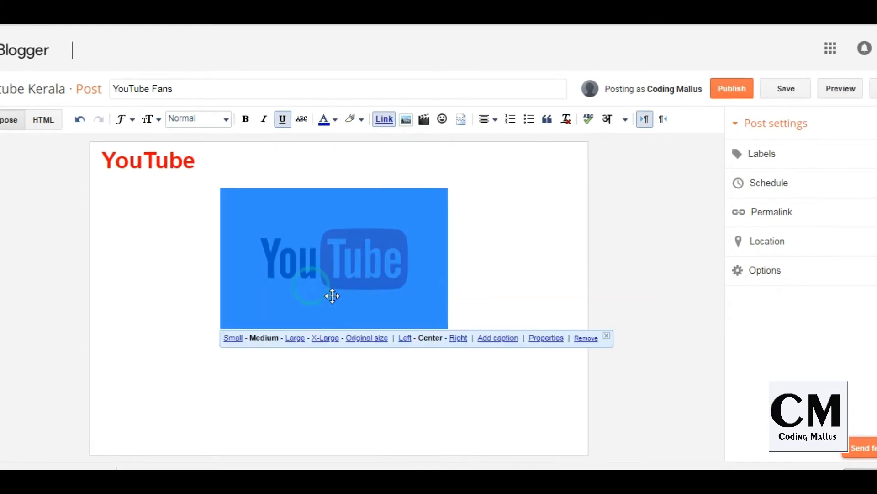
click(296, 339)
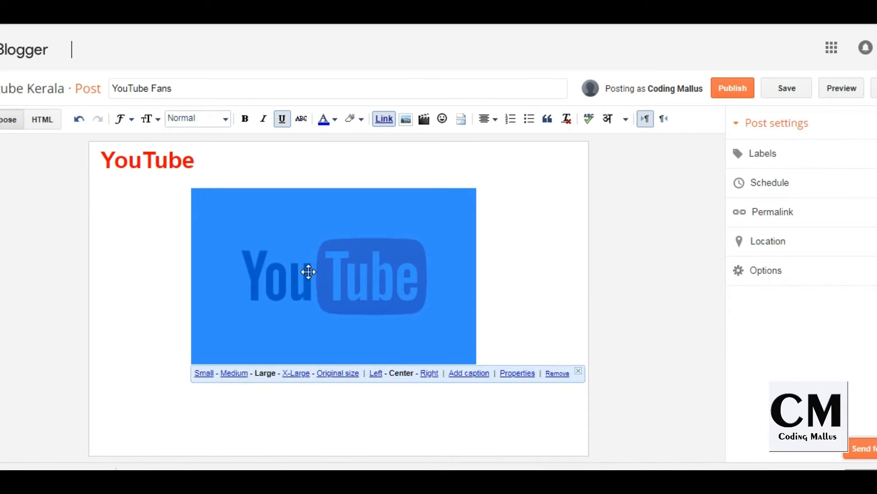
Step: Move the "YouTube" heading from above the logo image to below it by cutting and pasting the text
drag(215, 161, 88, 163)
key(ctrl+c)
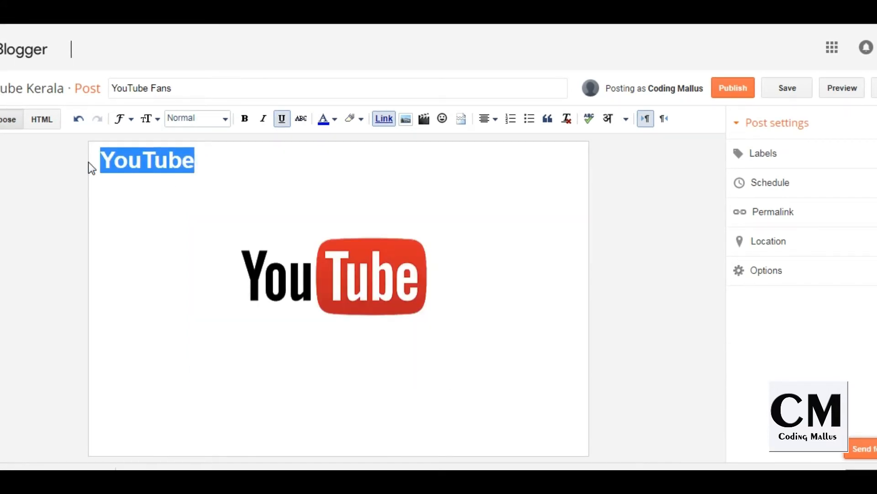
key(BackSpace)
drag(474, 284, 540, 326)
click(540, 326)
key(ctrl+v)
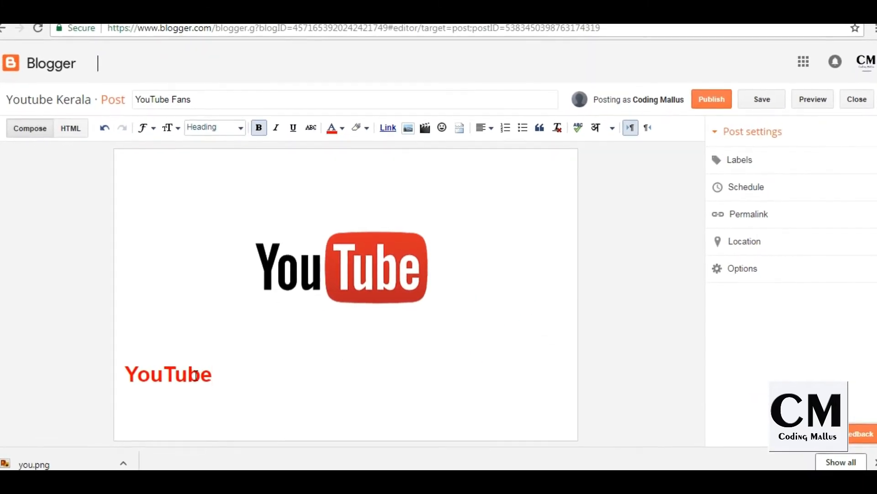
Step: Center the "YouTube" heading under the logo image
drag(128, 375, 204, 367)
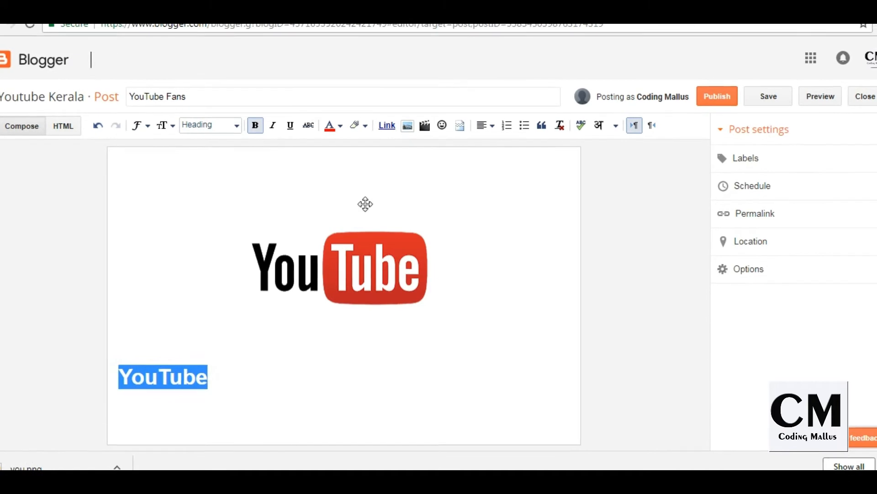
click(489, 123)
click(497, 156)
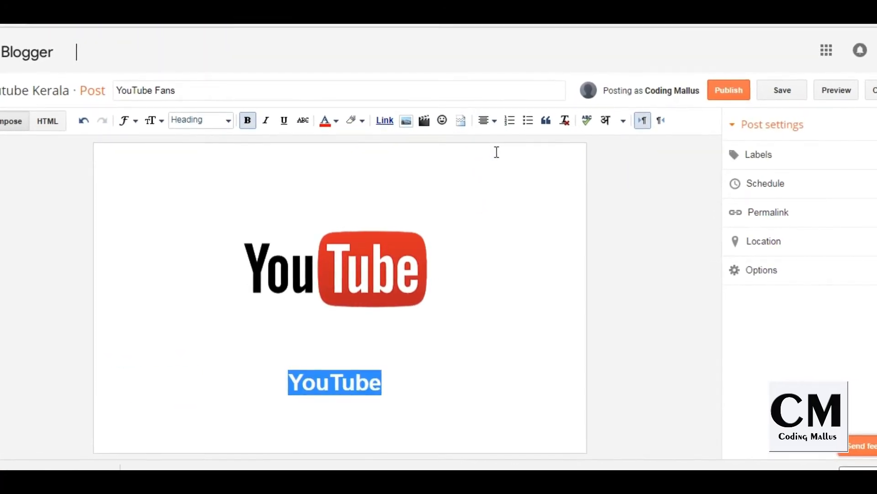
click(410, 405)
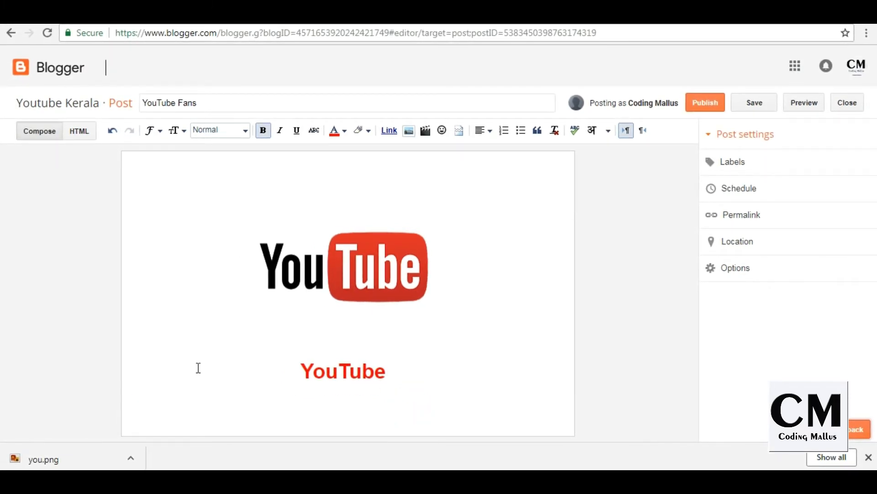
Step: Preview the post, check how the logo and heading appear on the blog, and close the preview
click(800, 107)
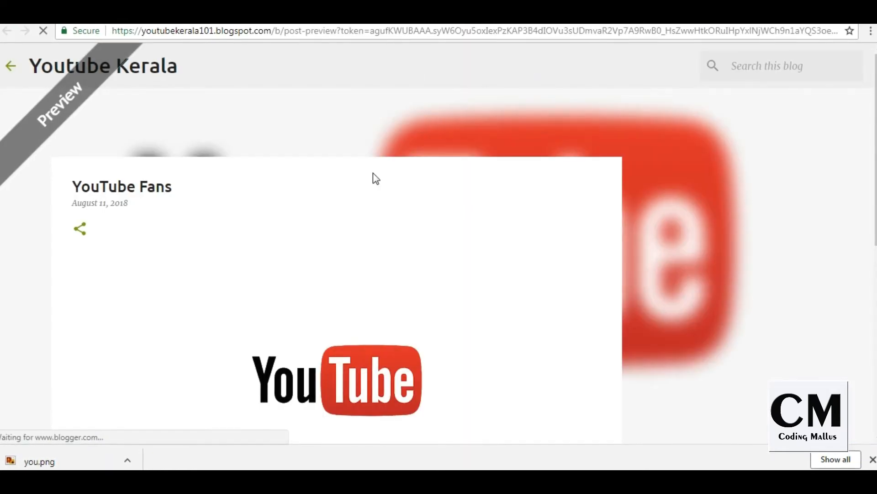
scroll(789, 206, down, 2)
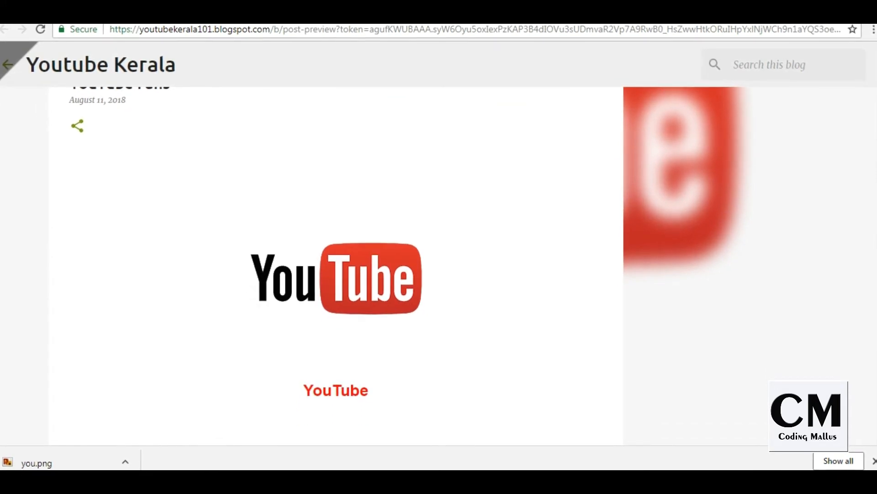
scroll(439, 265, up, 2)
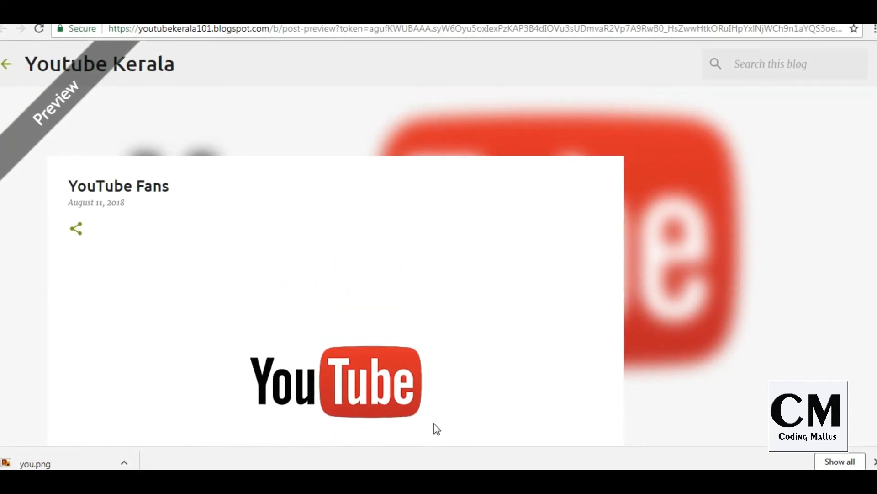
scroll(515, 296, down, 4)
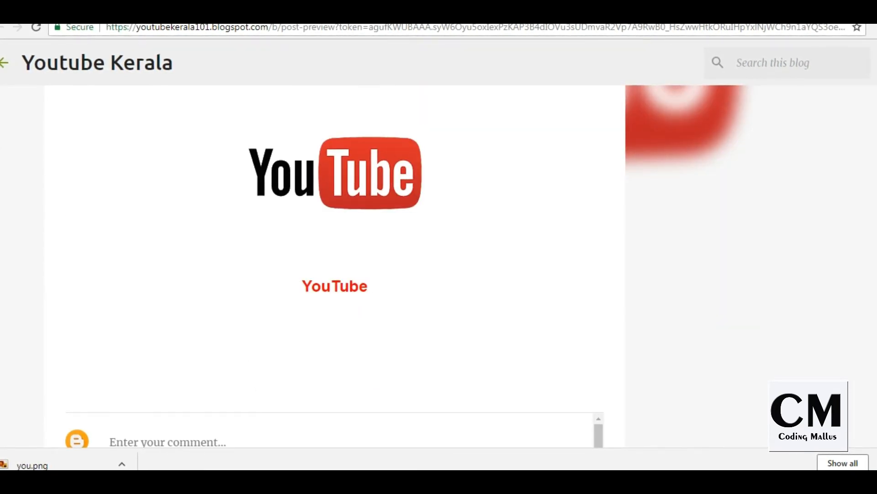
key(ctrl+w)
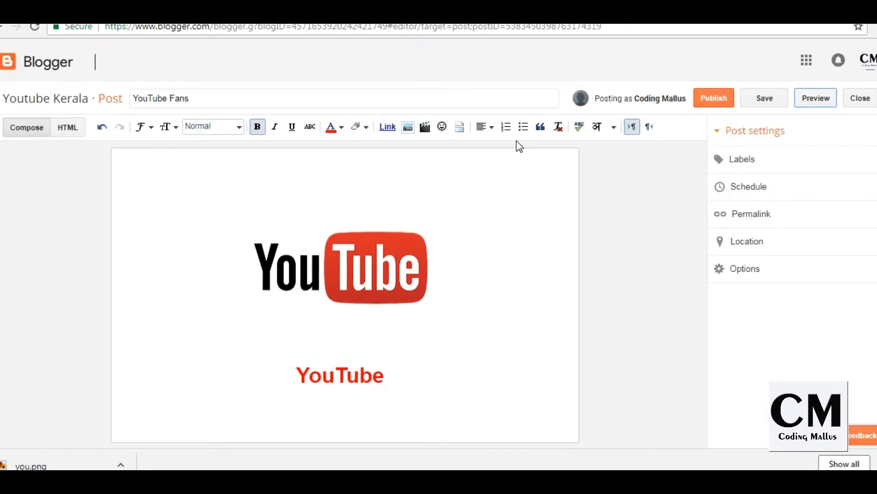
Step: Publish the "YouTube Fans" post and dismiss the European Union cookie notice above the posts list
click(716, 101)
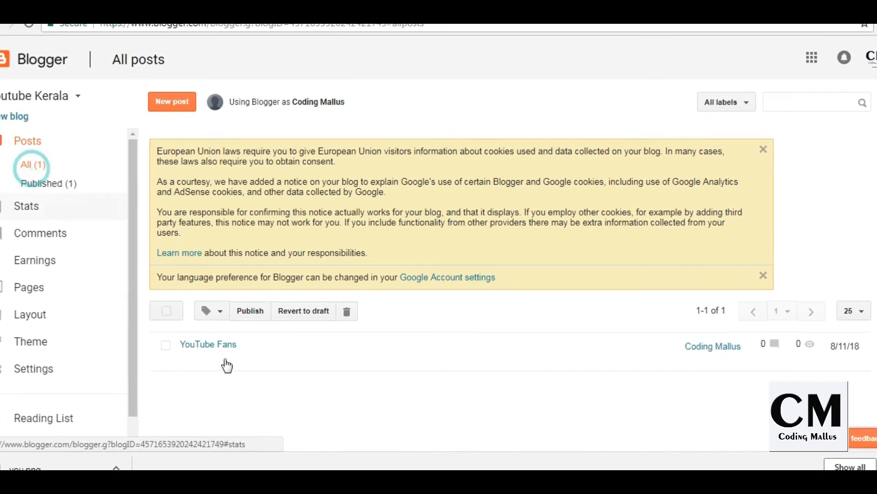
mouse_move(498, 360)
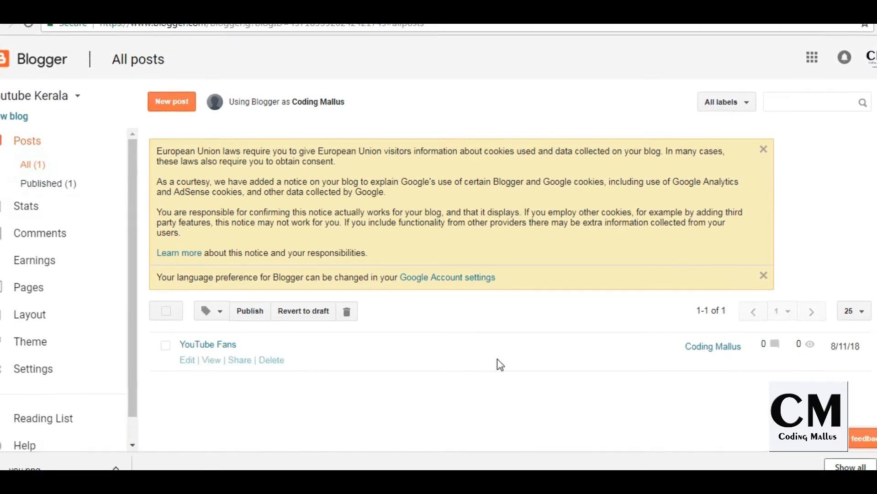
click(764, 150)
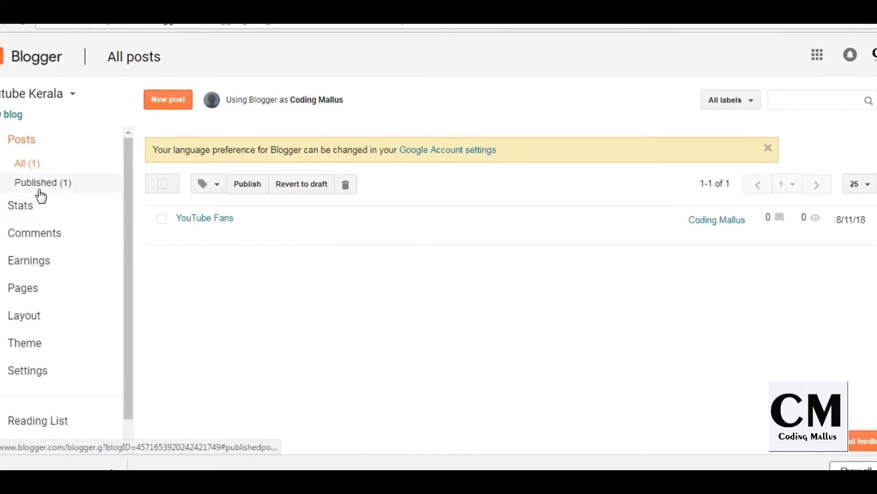
Step: Open the blog's statistics
click(17, 210)
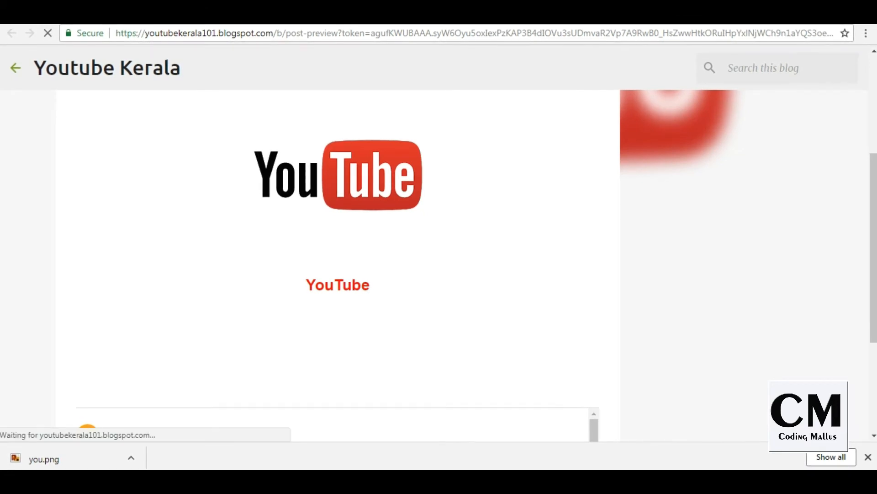
Step: Open the live blog, look over the published "YouTube Fans" post on its home page, and return to the dashboard
drag(875, 232, 874, 203)
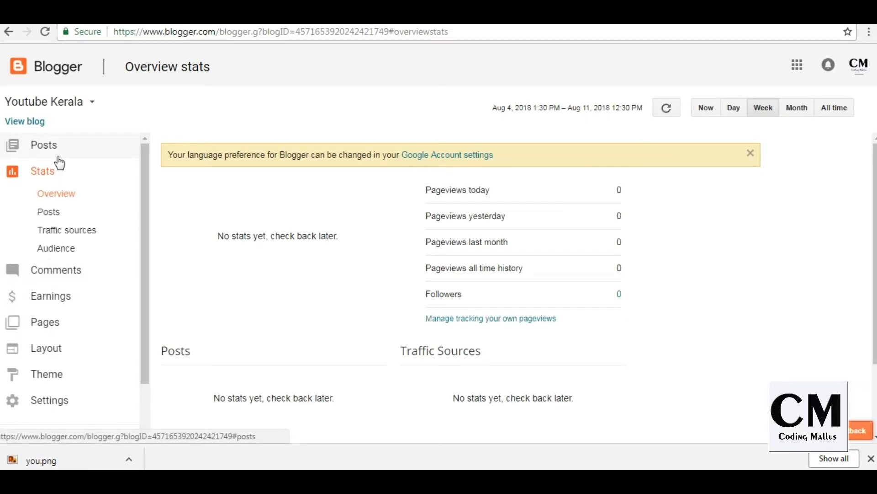
click(30, 119)
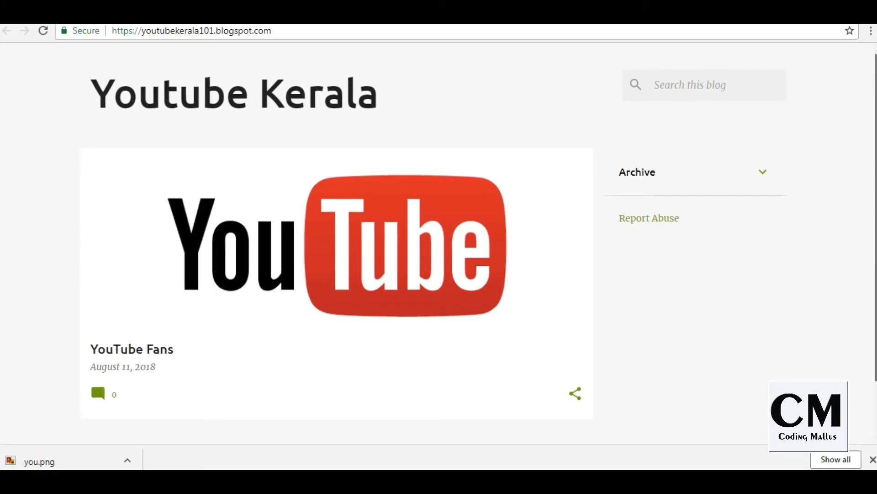
scroll(97, 376, down, 1)
scroll(337, 256, down, 2)
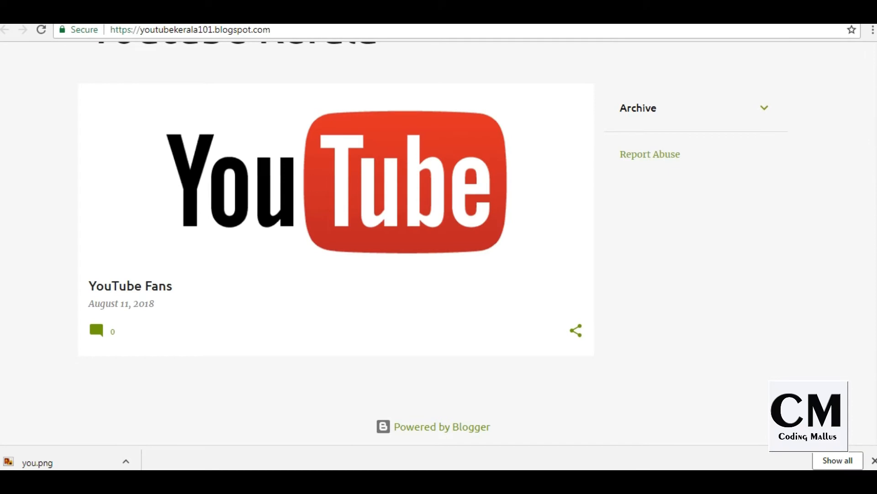
scroll(337, 256, up, 2)
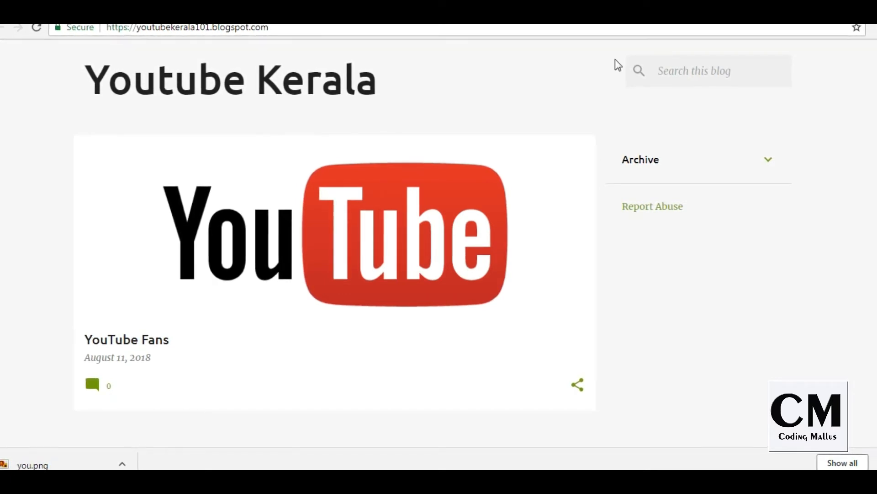
key(ctrl+shift+Tab)
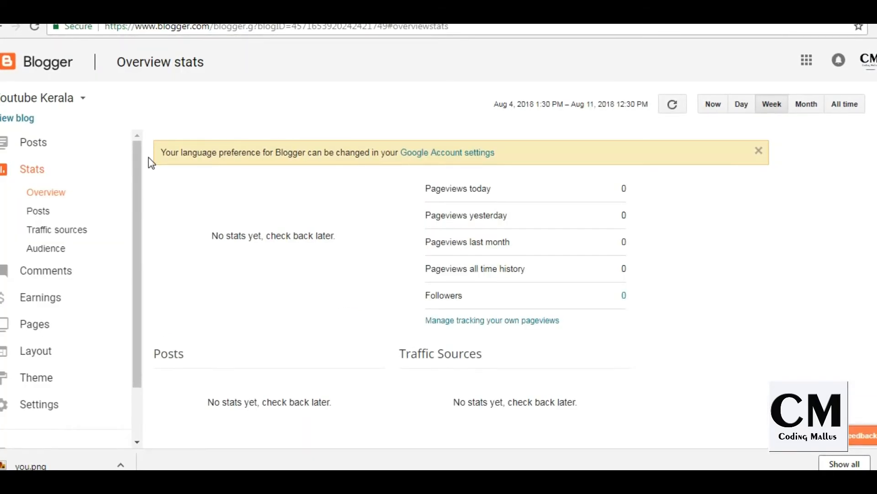
Step: Open the blog's theme settings and browse the Contempo and Soho theme collections
click(26, 376)
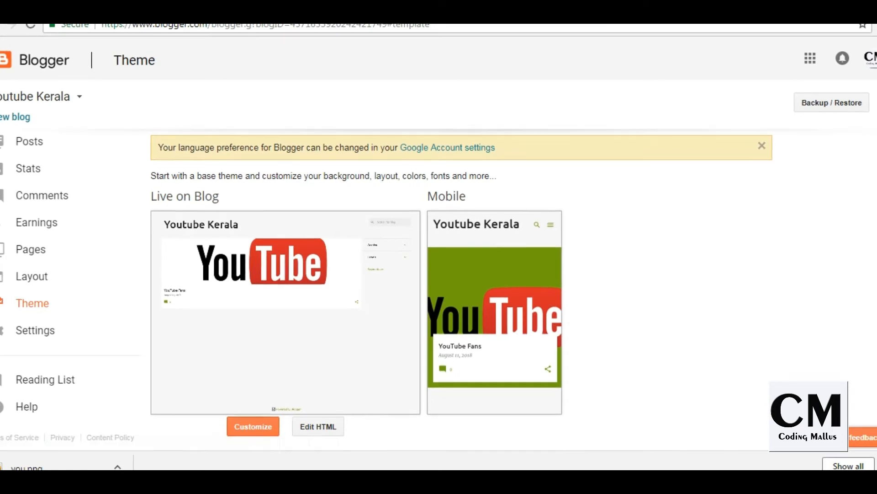
scroll(756, 224, down, 2)
scroll(502, 293, down, 6)
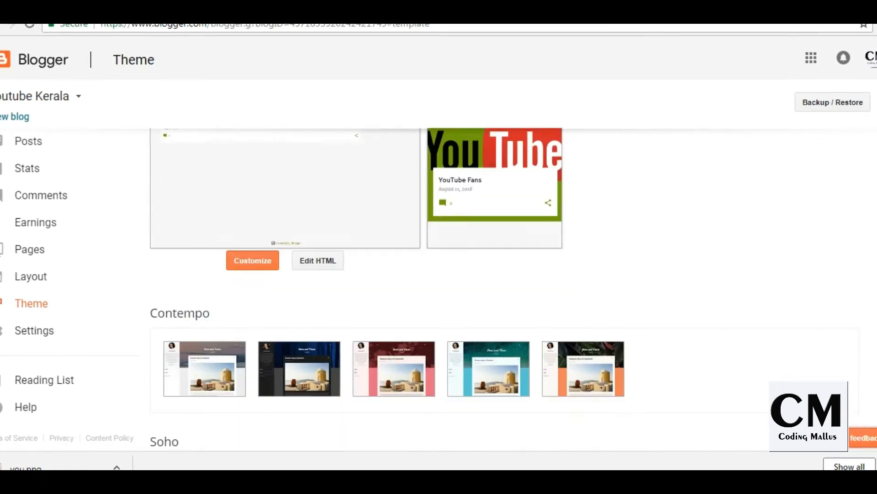
scroll(503, 292, up, 3)
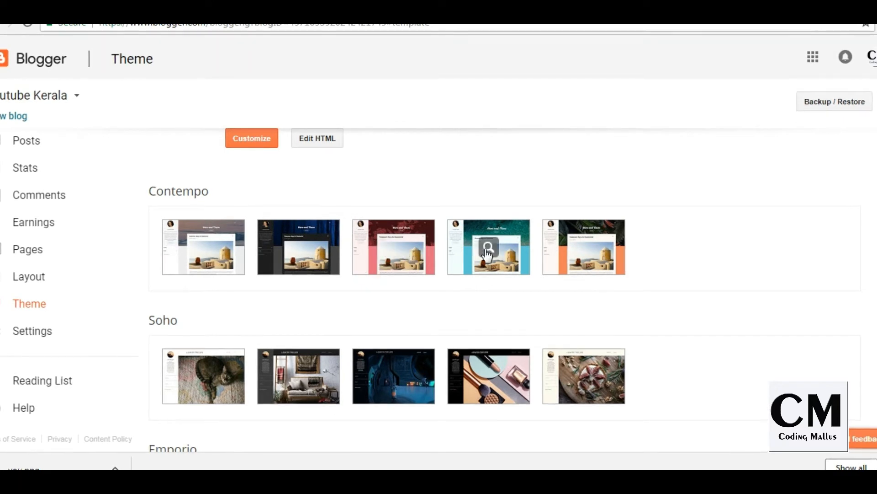
Step: Preview several Contempo and Soho themes on the blog and apply the dark grey Soho theme with the wall tapestry picture
click(472, 266)
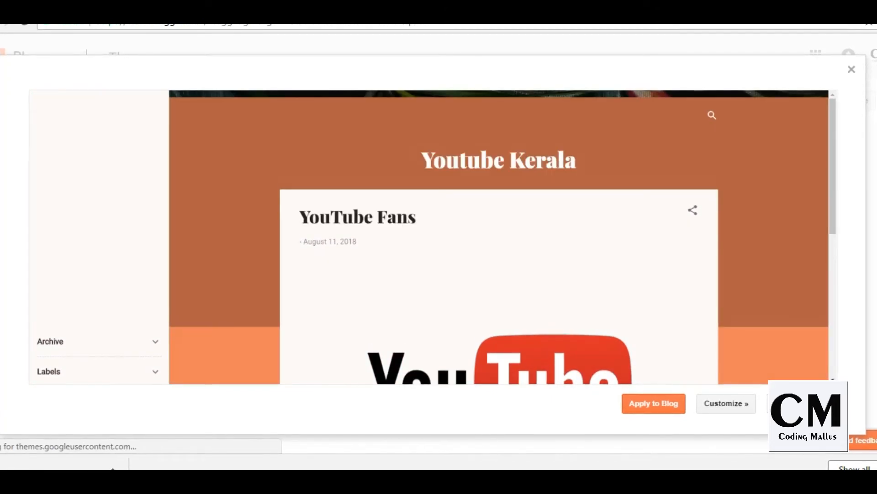
click(821, 404)
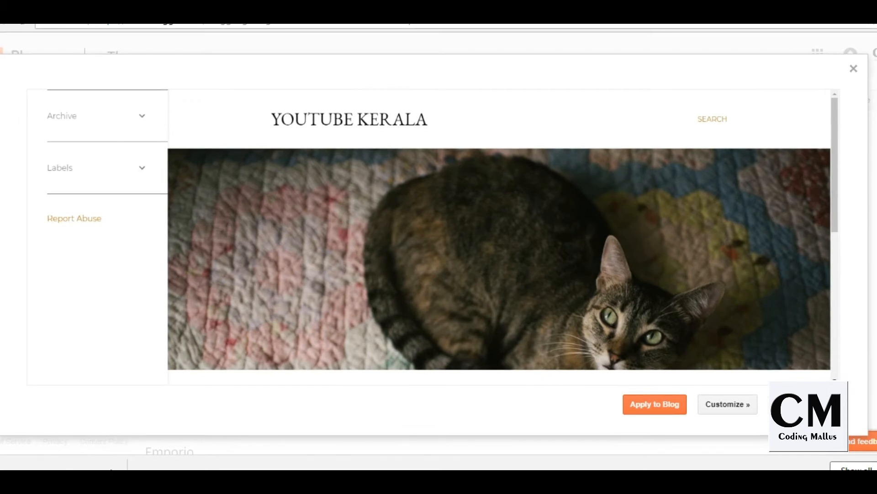
click(821, 404)
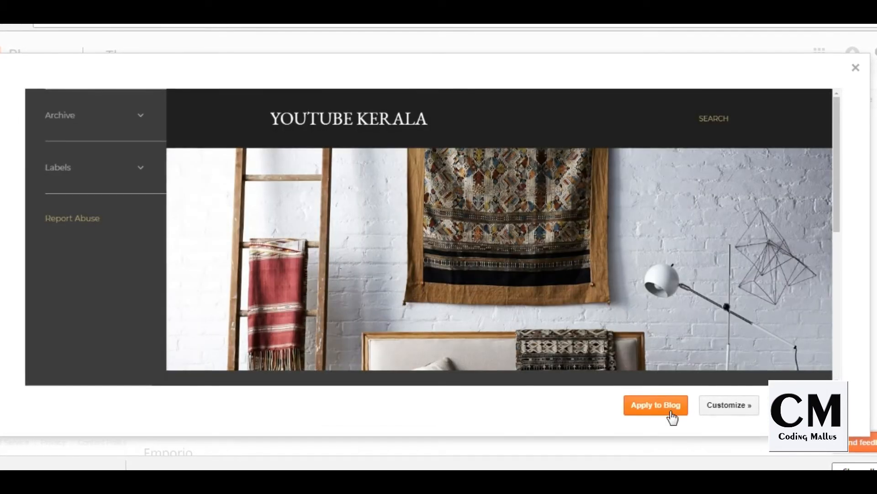
click(650, 405)
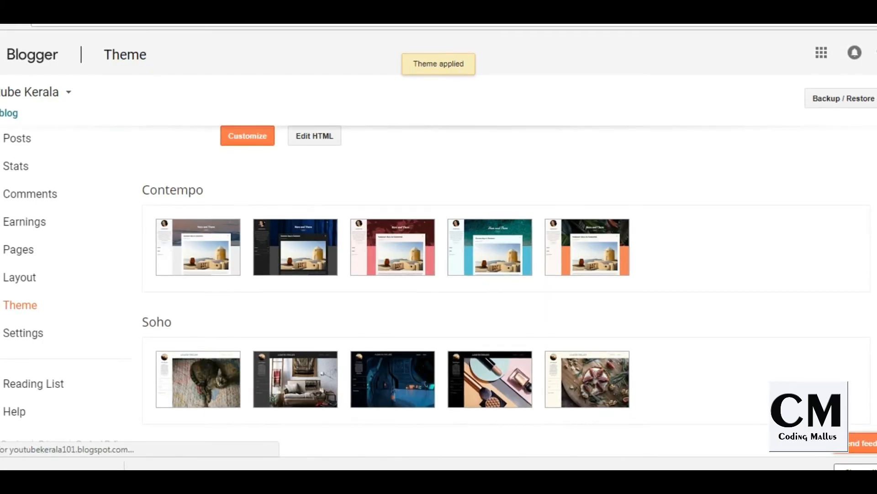
Step: Refresh the live blog and check how its home page looks with the new Soho theme
click(320, 9)
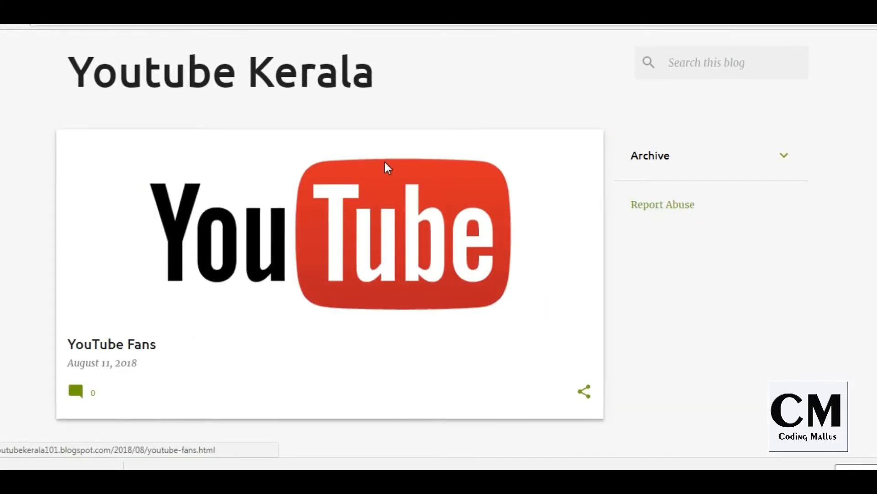
key(F5)
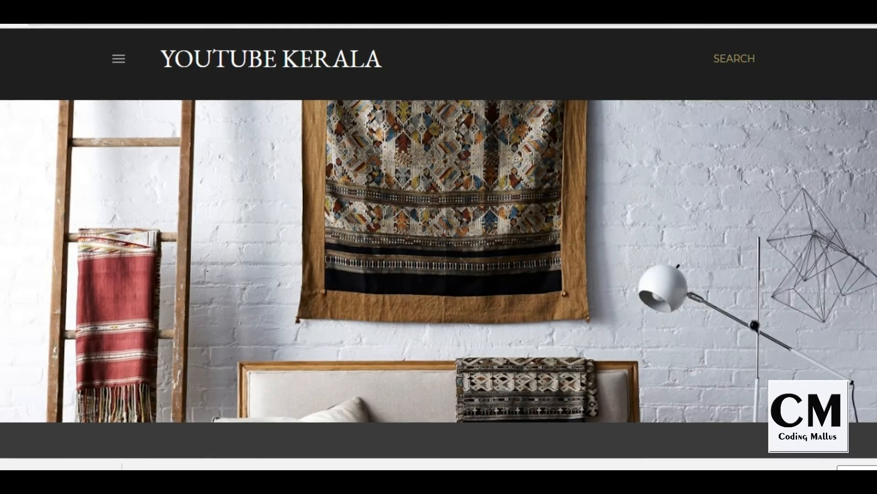
scroll(439, 242, down, 8)
scroll(438, 242, up, 8)
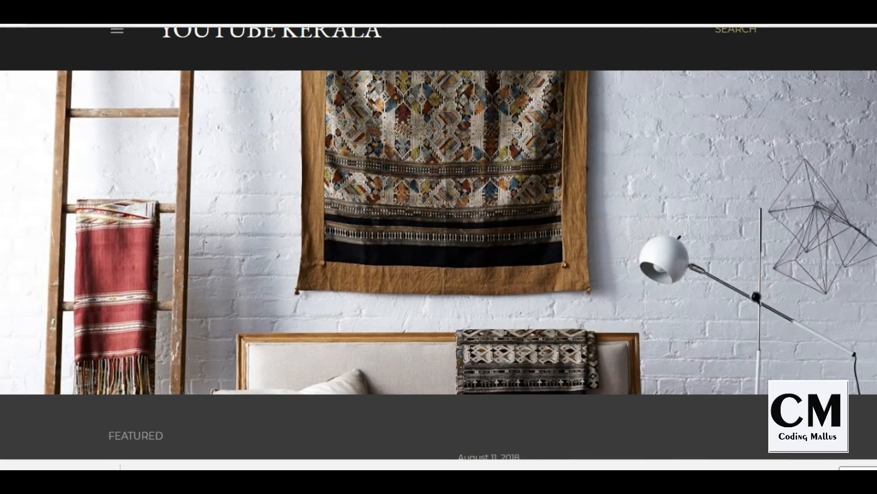
scroll(439, 242, up, 1)
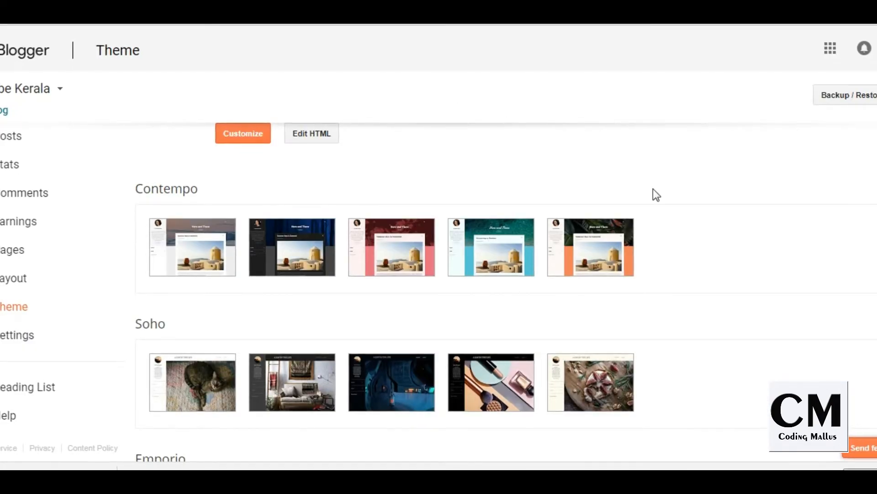
Step: Download a backup of the blog's current theme through Backup / Restore
scroll(462, 292, up, 5)
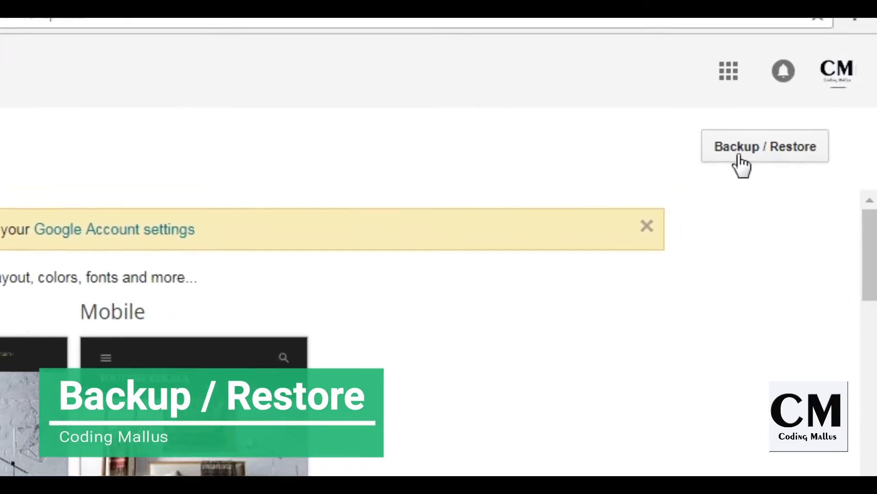
click(727, 181)
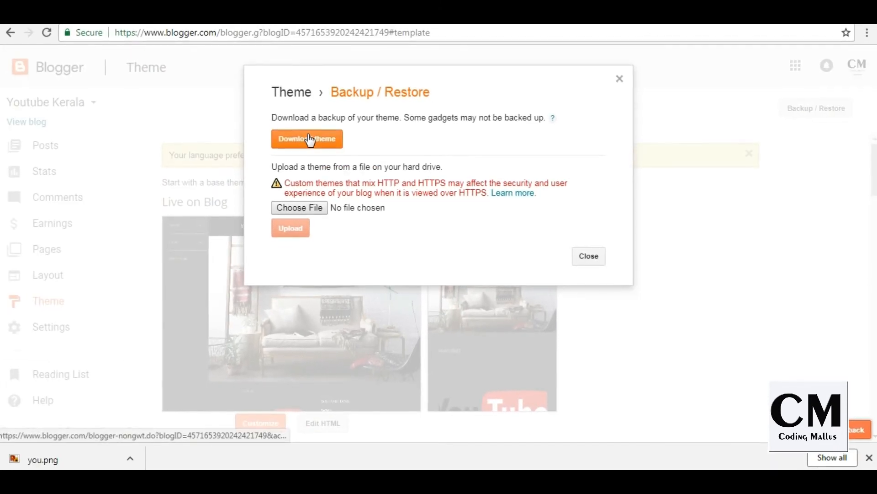
click(309, 140)
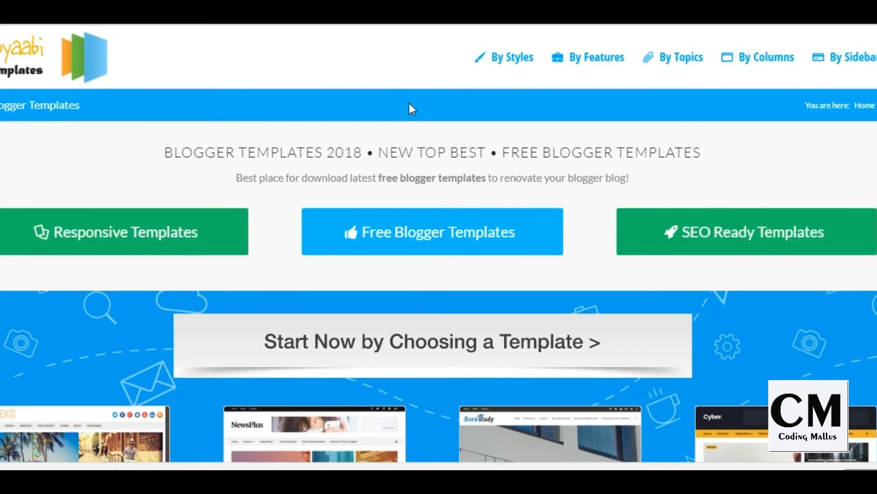
Step: Browse the templates on the Gooyaabi Templates site, view the NewsPlus template's page, and return to the home page
scroll(434, 247, down, 1)
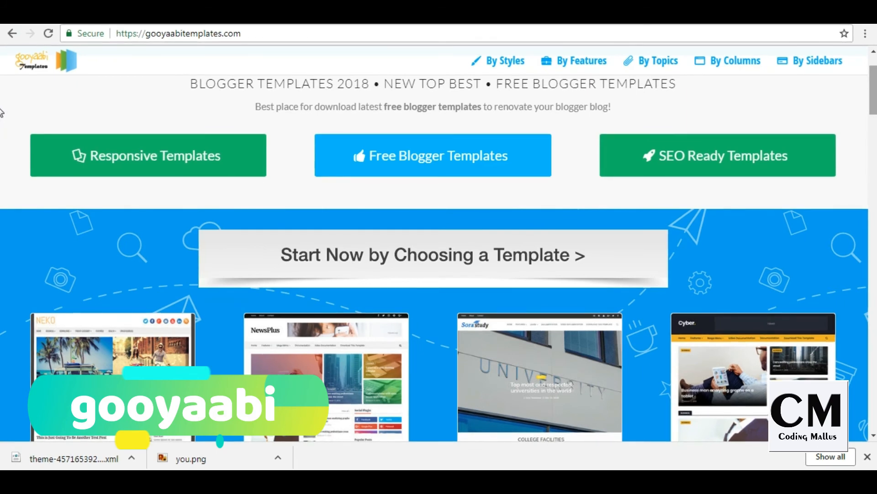
scroll(1, 112, down, 3)
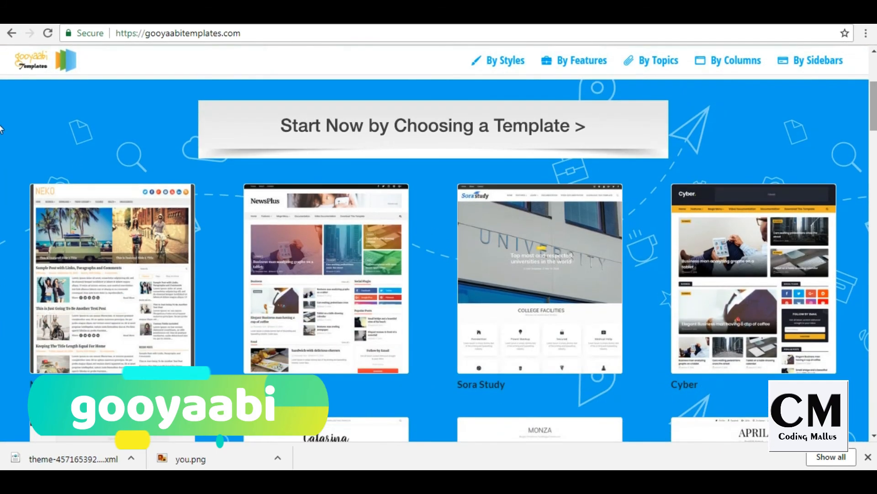
scroll(1, 130, down, 3)
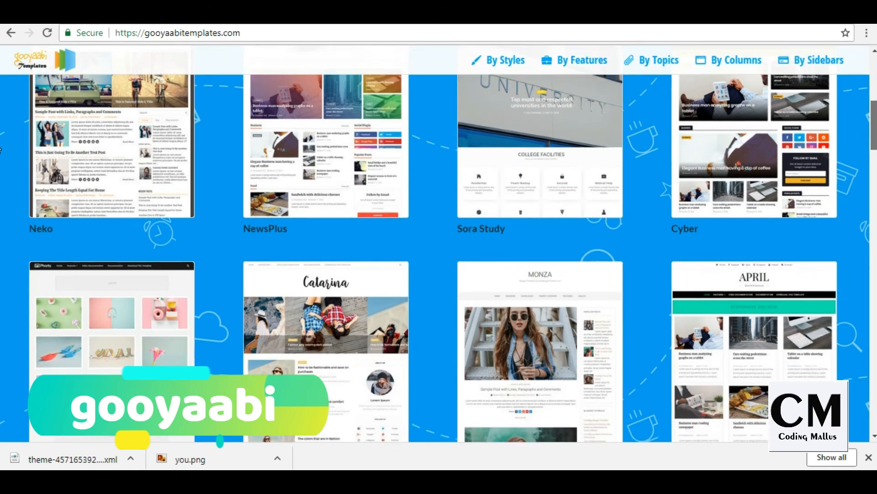
scroll(2, 148, down, 3)
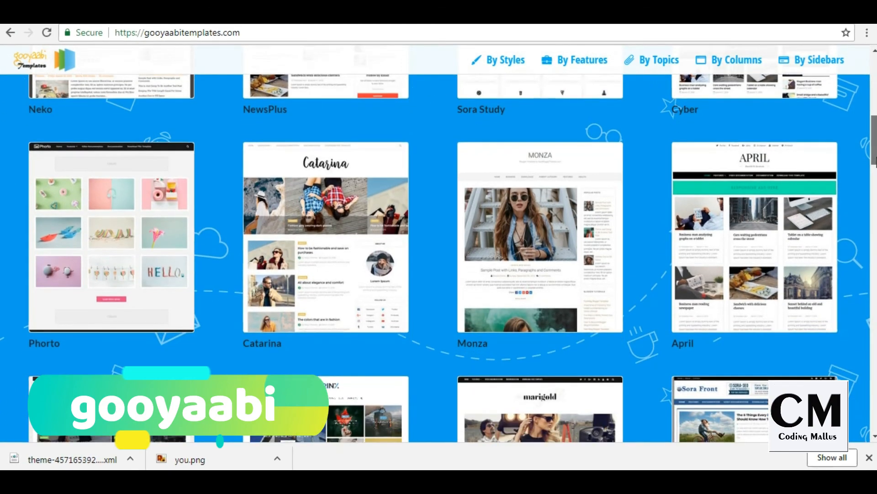
scroll(2, 137, up, 3)
scroll(2, 137, up, 2)
click(323, 206)
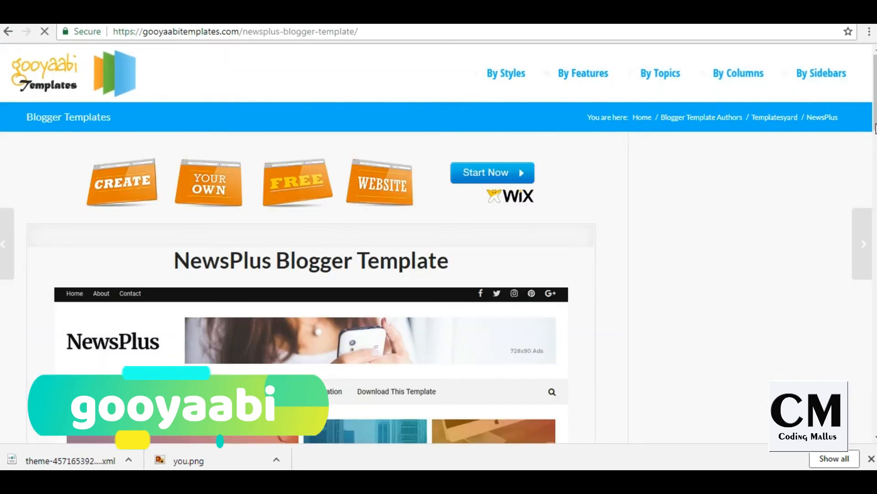
mouse_move(875, 124)
mouse_down()
mouse_move(866, 211)
mouse_move(876, 198)
mouse_move(875, 120)
mouse_up()
click(60, 66)
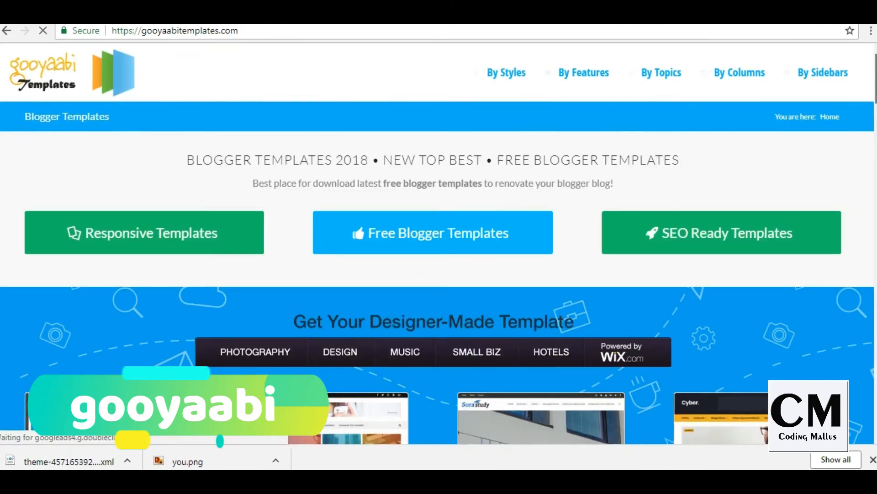
Step: Open the site's free Blogger templates collection and choose the SmartBiz template
scroll(453, 237, down, 1)
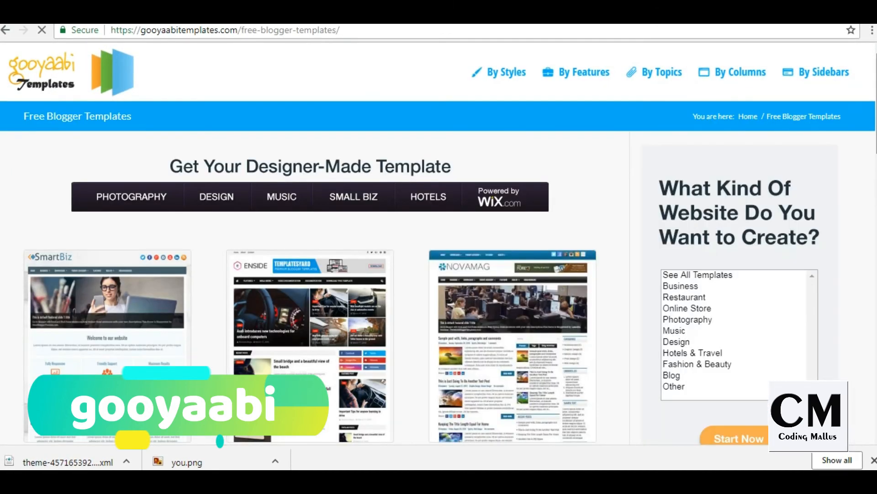
scroll(439, 247, down, 1)
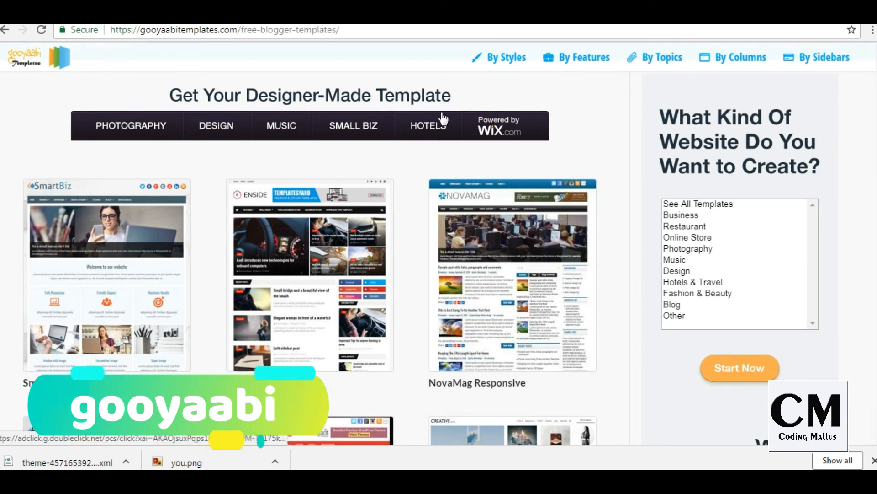
click(143, 234)
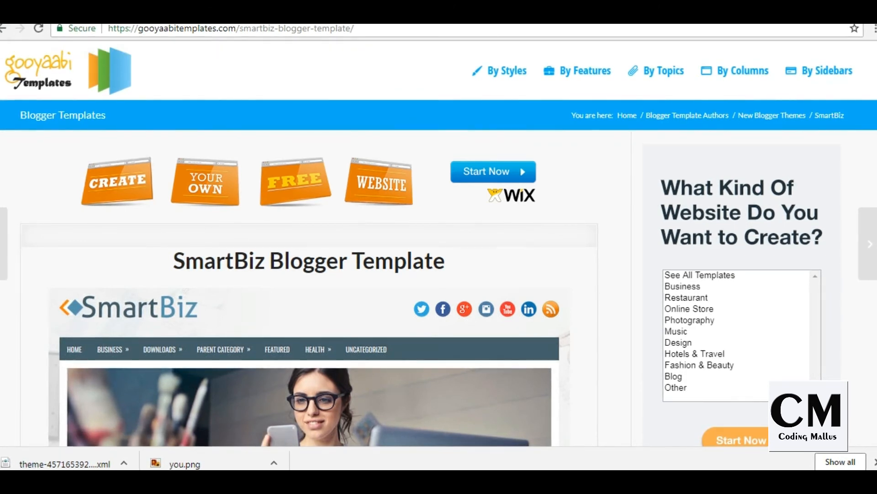
Step: Examine the SmartBiz template's page, including its sample layout and its live preview and download options
scroll(420, 256, down, 3)
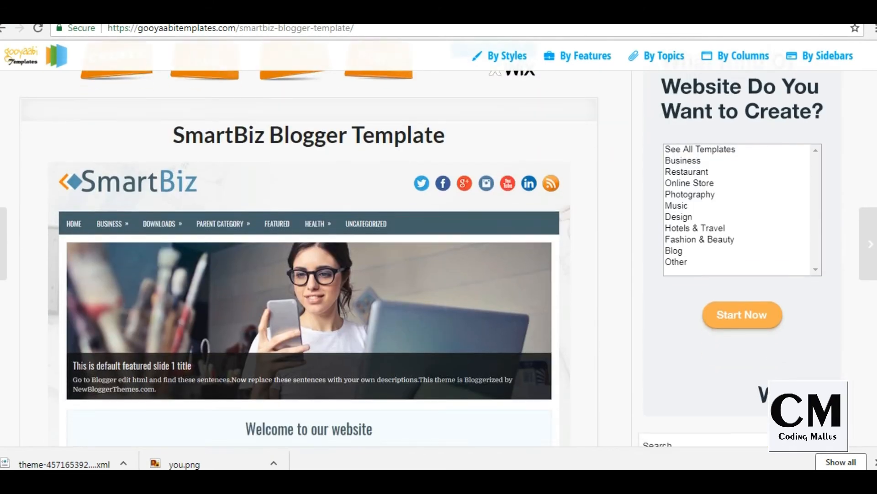
scroll(421, 256, down, 2)
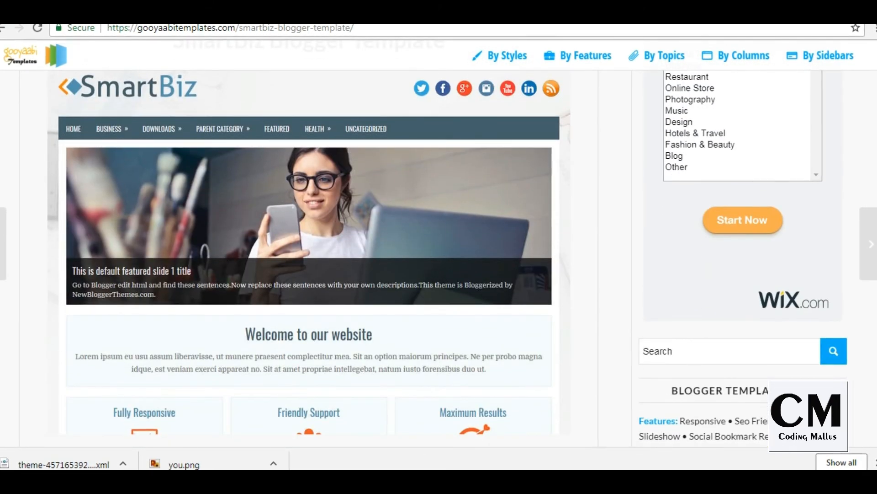
scroll(438, 255, up, 3)
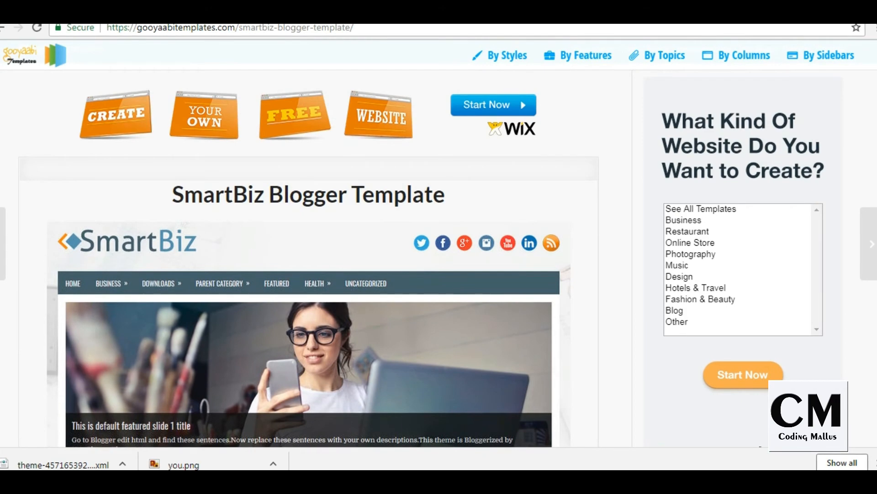
scroll(421, 256, down, 4)
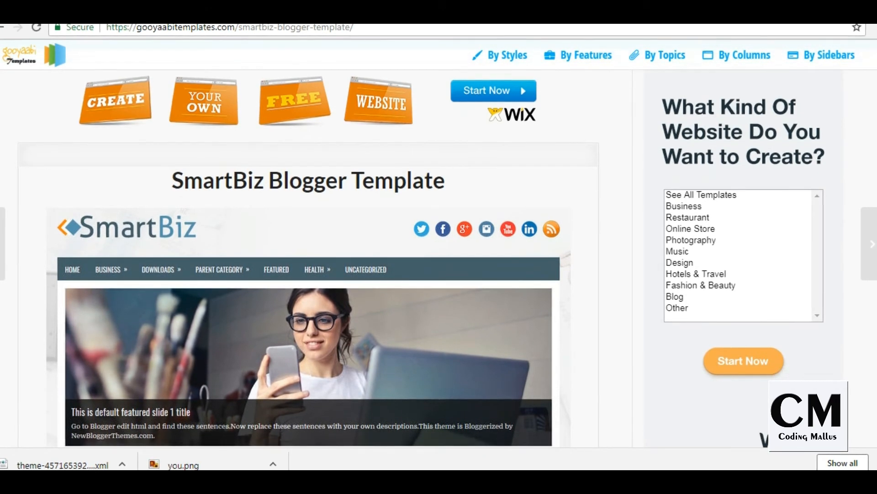
scroll(864, 167, down, 5)
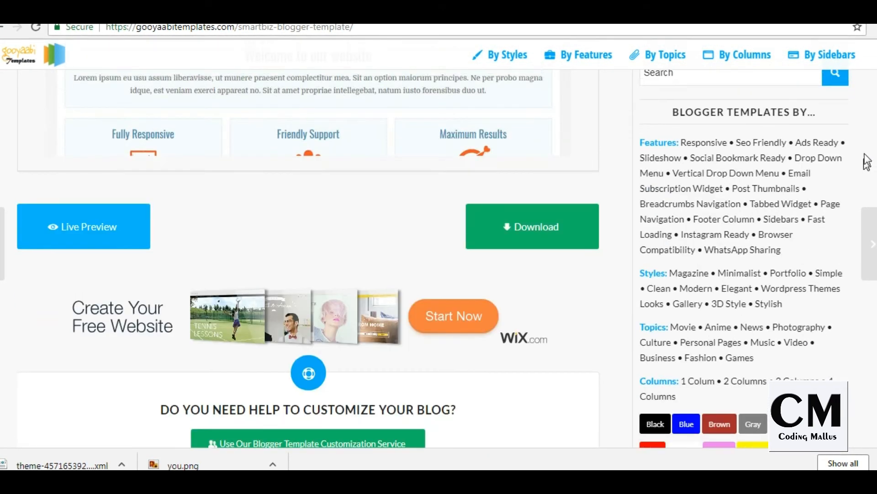
scroll(868, 137, up, 9)
scroll(874, 91, down, 4)
scroll(873, 114, up, 3)
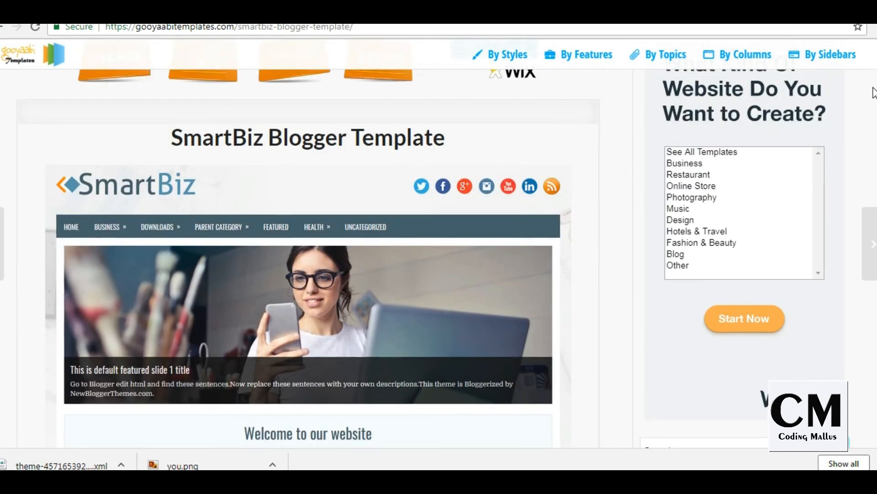
scroll(873, 137, down, 5)
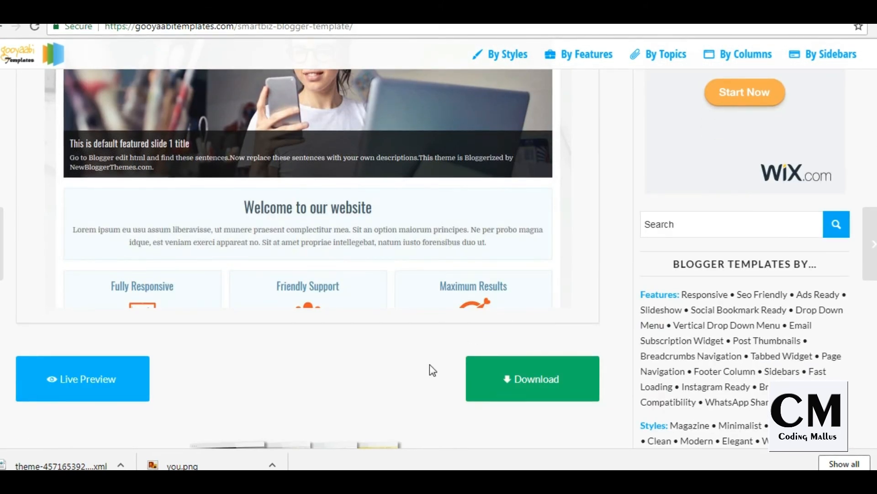
Step: Download the SmartBiz template archive and show SmartBiz.zip in its download folder
click(498, 381)
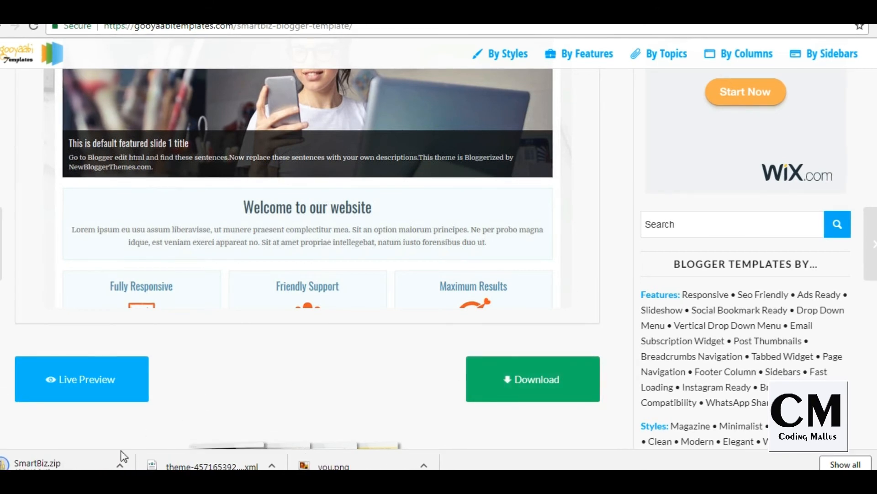
click(120, 464)
click(166, 419)
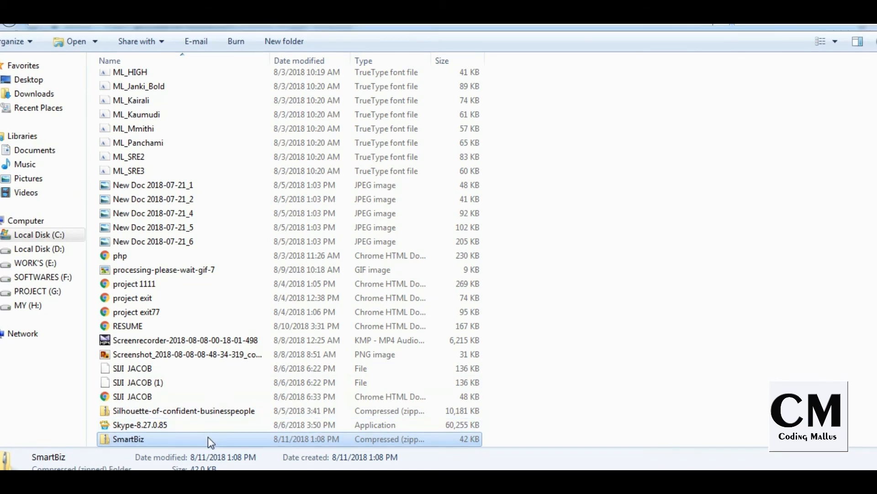
Step: Extract all files from the SmartBiz archive and select the SmartBiz XML document among them
right_click(208, 436)
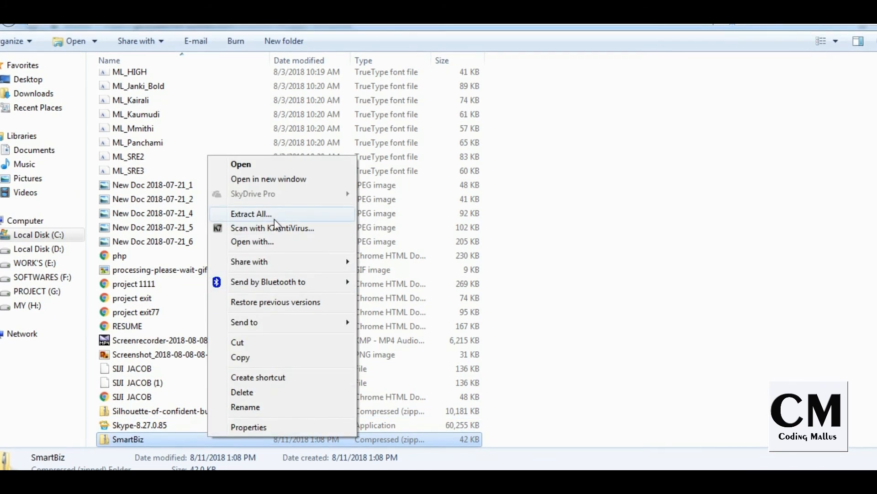
click(274, 217)
key(Return)
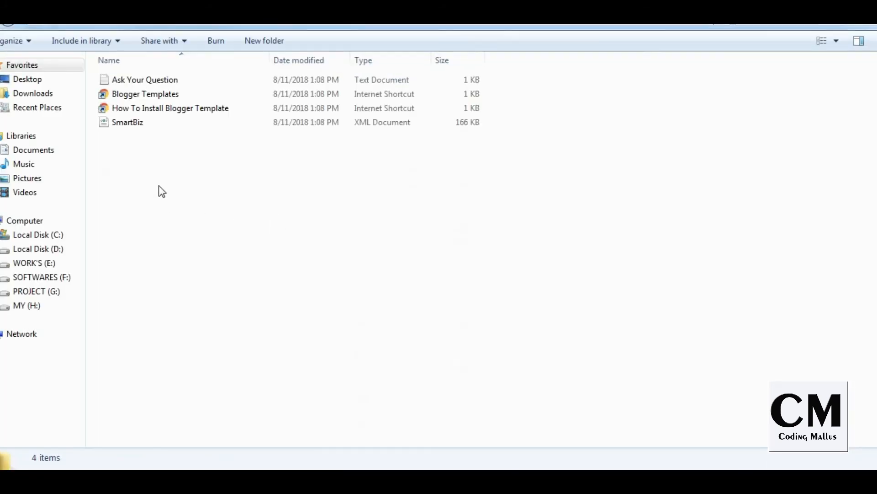
click(135, 122)
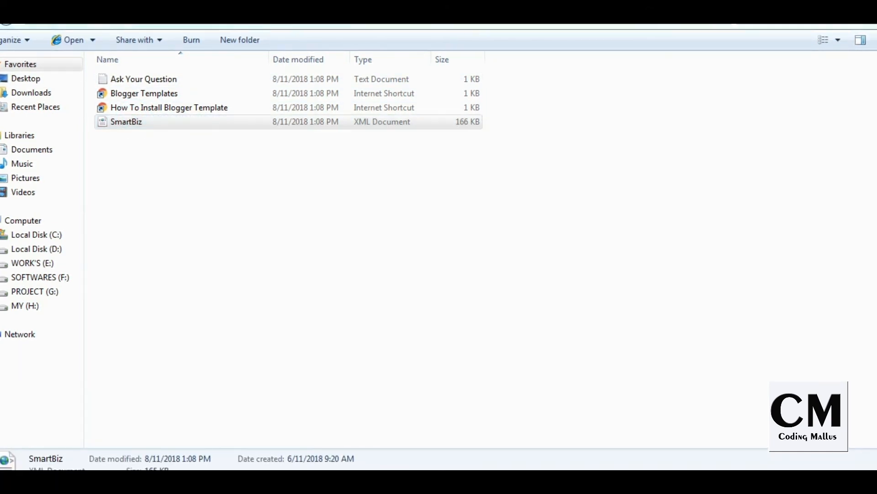
Step: Return to Blogger's Backup / Restore dialog and upload SmartBiz.xml from the extracted SmartBiz folder as the blog's theme
key(alt+Tab)
click(354, 7)
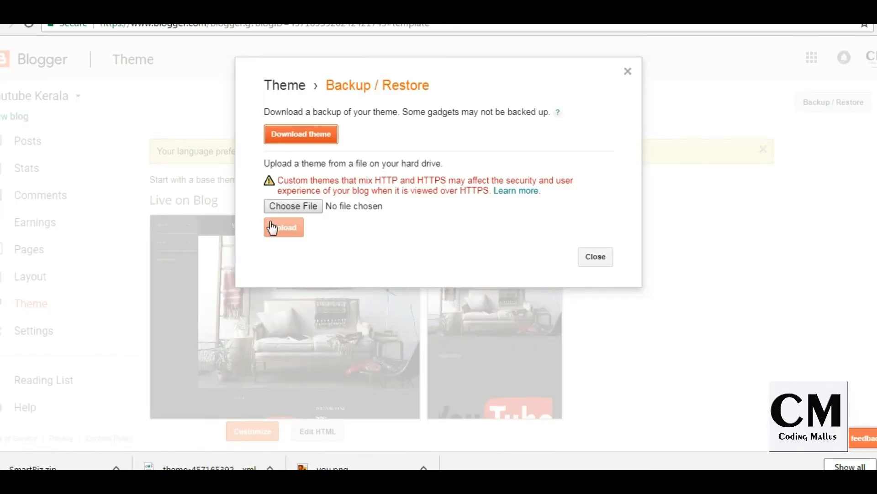
click(284, 208)
click(125, 209)
scroll(124, 209, down, 3)
double_click(124, 209)
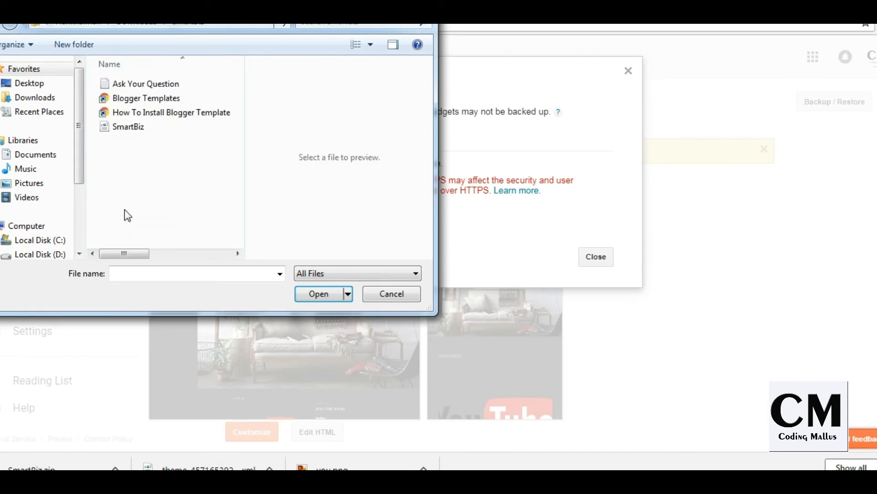
key(Down)
key(Down)
key(Down)
key(Down)
key(Return)
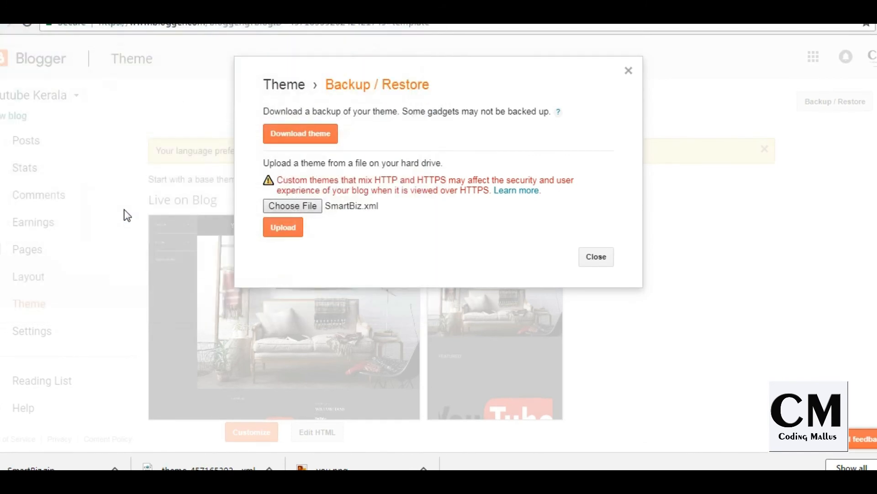
click(281, 229)
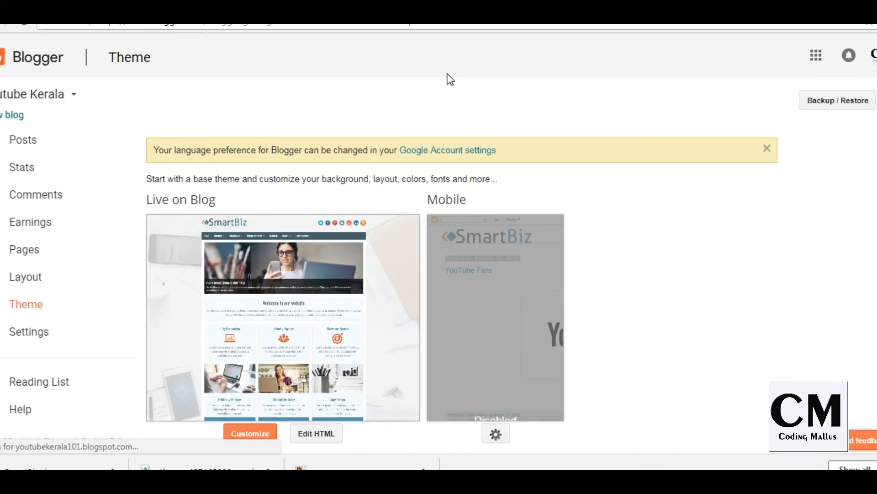
Step: Reload the live Youtube Kerala blog with its new theme and dismiss the translation offer
click(183, 6)
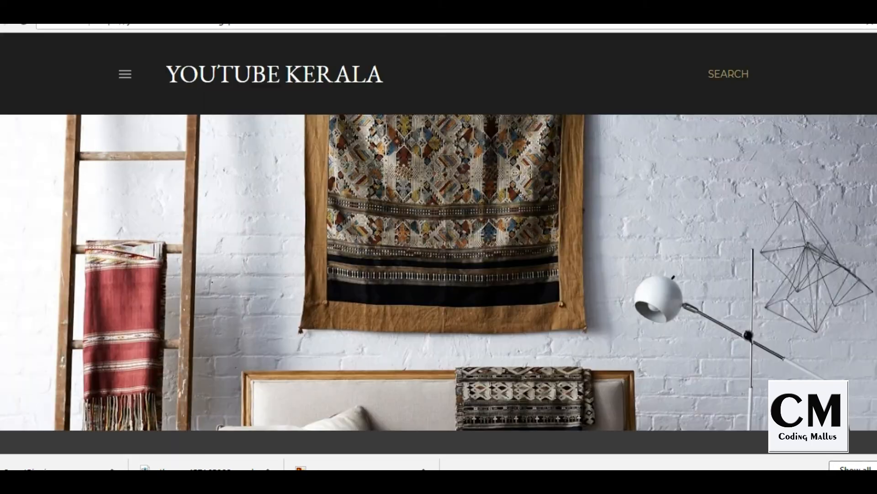
key(F5)
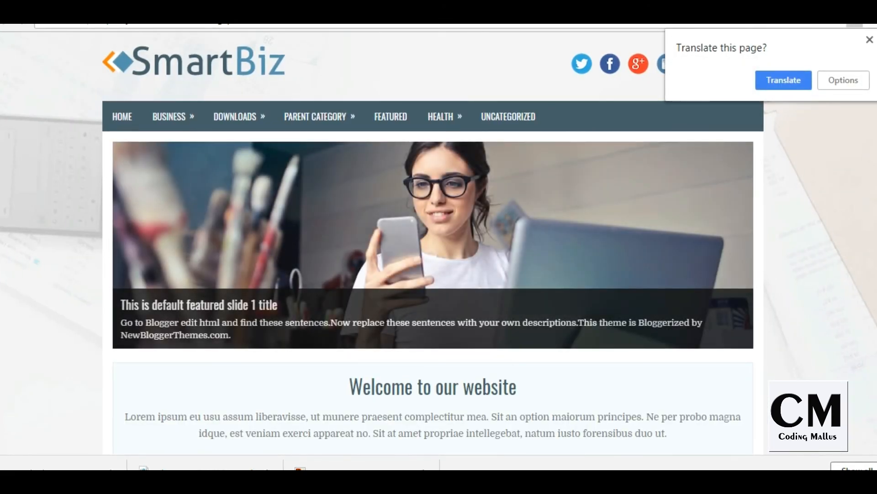
click(870, 40)
Step: Examine the blog's SmartBiz home page from the featured slider through the info boxes to the footer widgets
scroll(859, 46, down, 7)
scroll(434, 242, down, 8)
scroll(434, 242, up, 15)
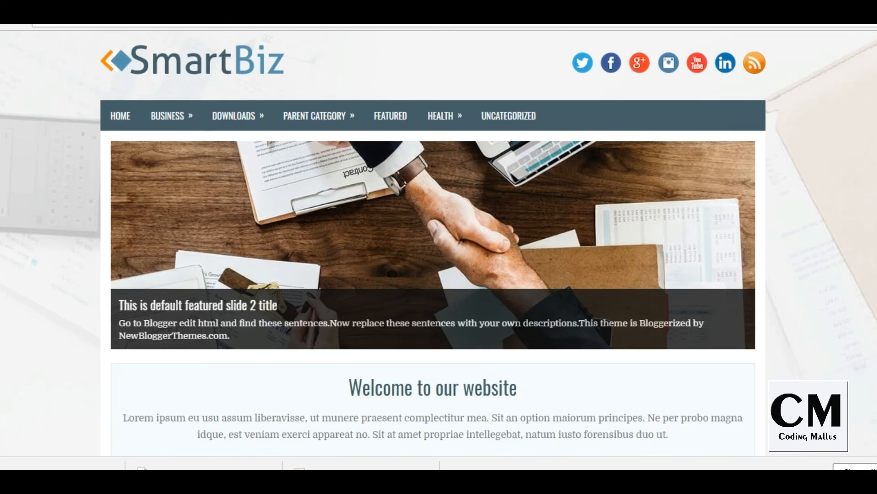
scroll(433, 242, down, 5)
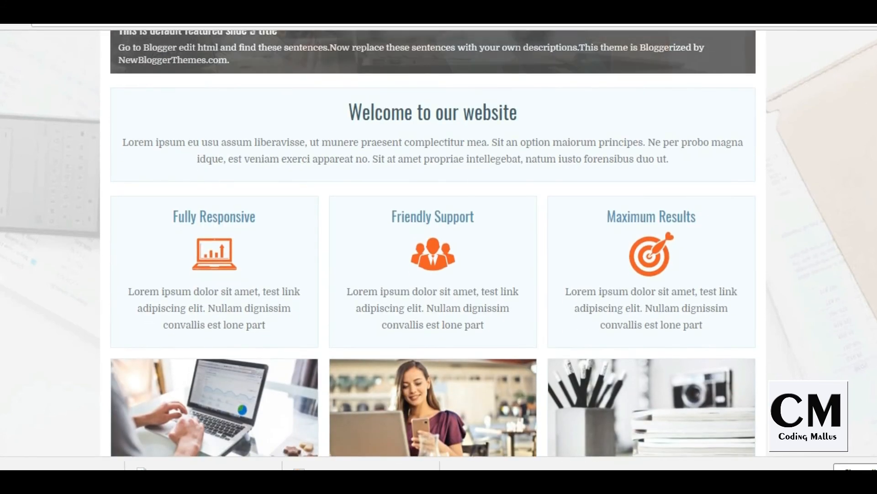
scroll(310, 384, down, 3)
scroll(438, 246, up, 1)
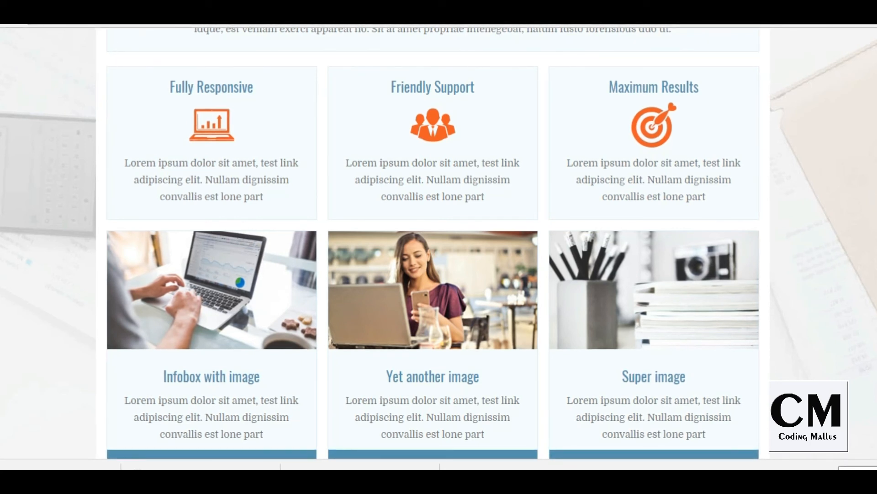
scroll(307, 448, down, 3)
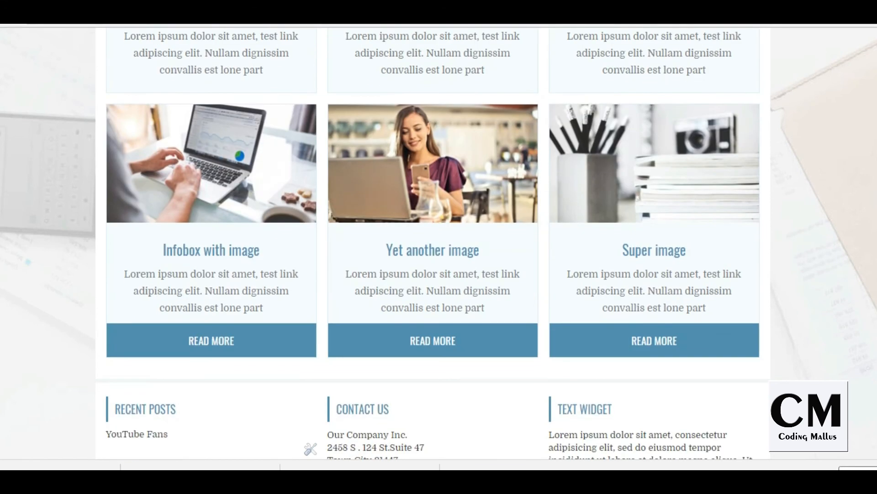
scroll(307, 448, up, 1)
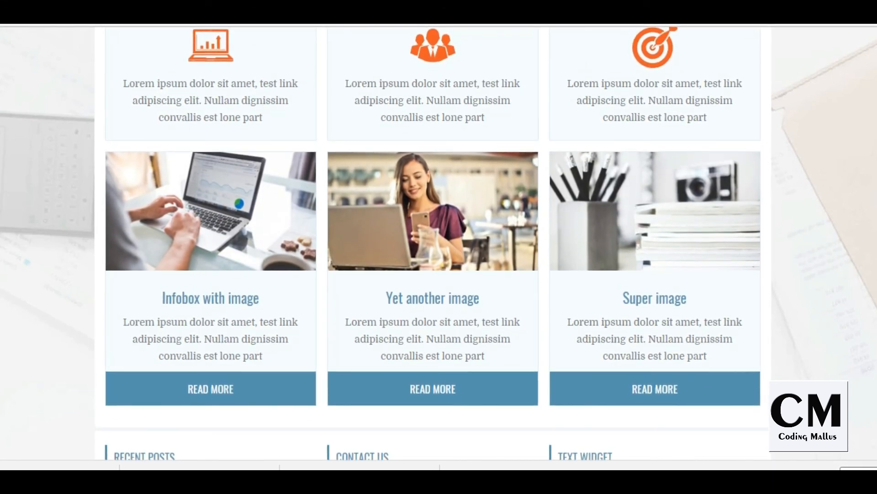
scroll(434, 242, down, 5)
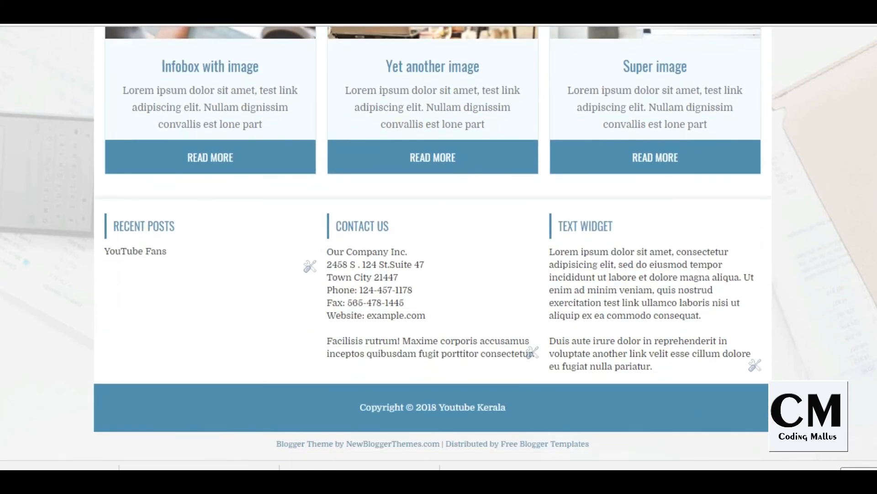
scroll(433, 242, up, 2)
scroll(434, 242, up, 10)
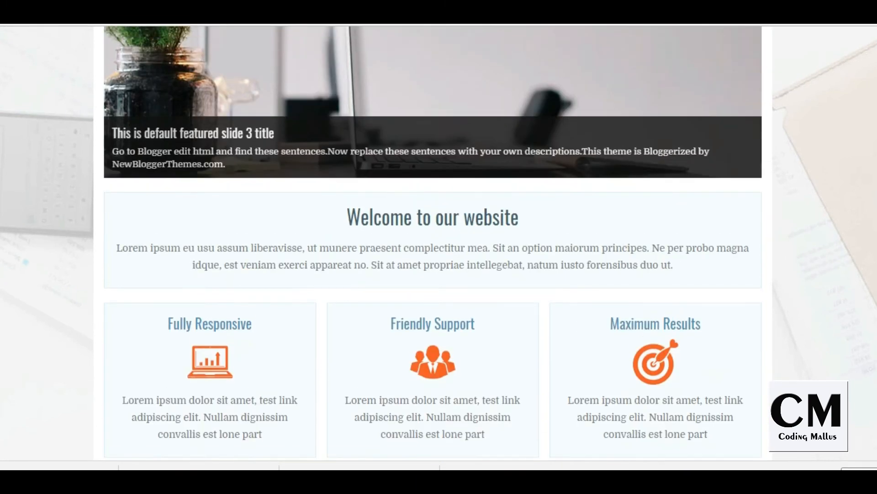
scroll(433, 242, up, 4)
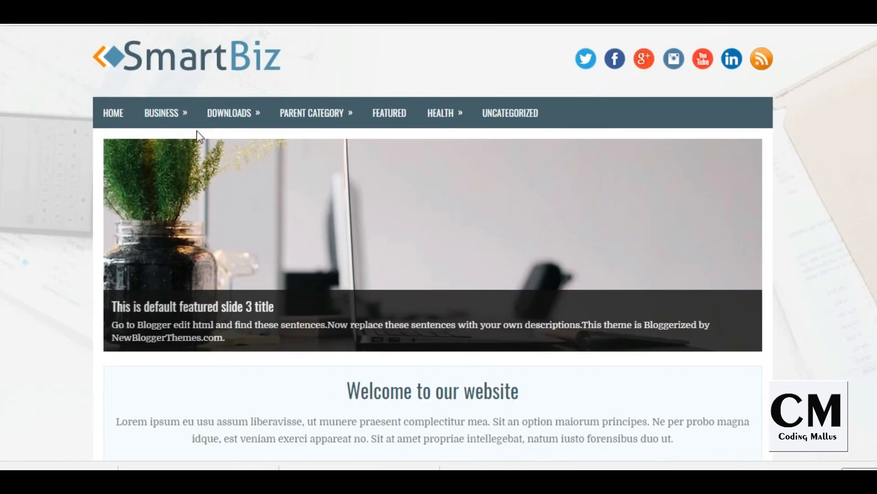
Step: Open the blog's Home link, view the Parent Category submenu, and review the page down to its footer
click(112, 116)
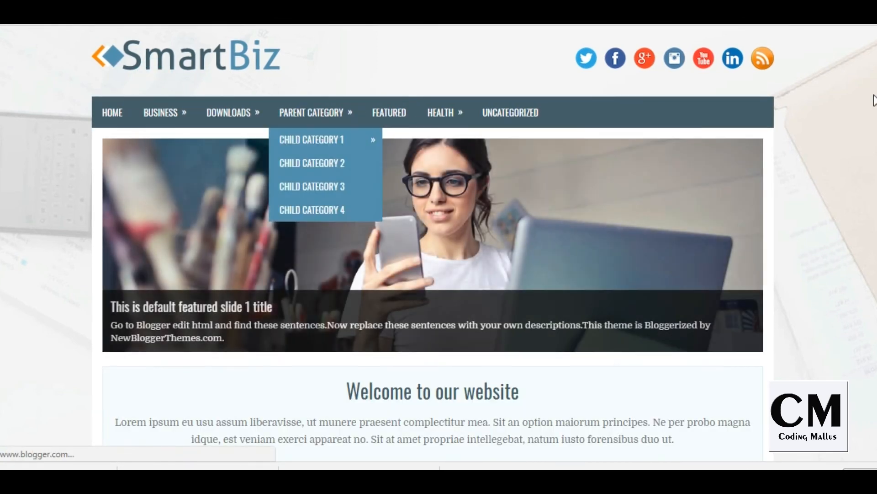
scroll(434, 242, down, 12)
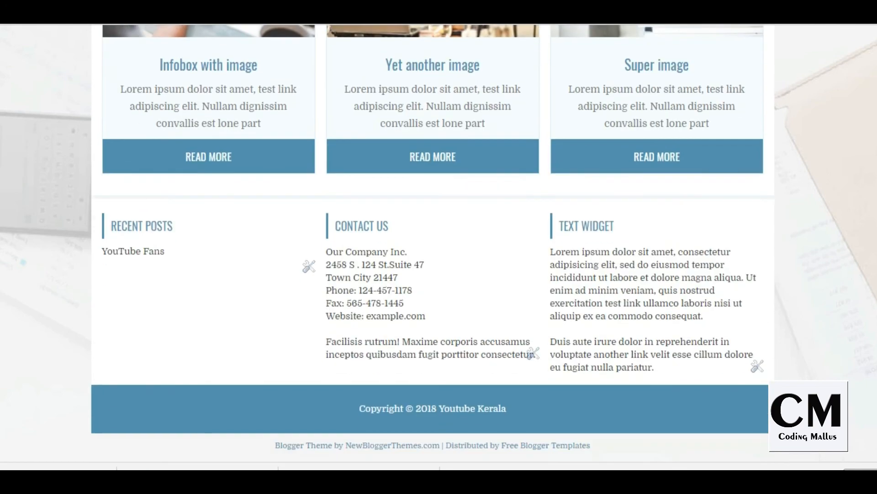
scroll(856, 143, up, 10)
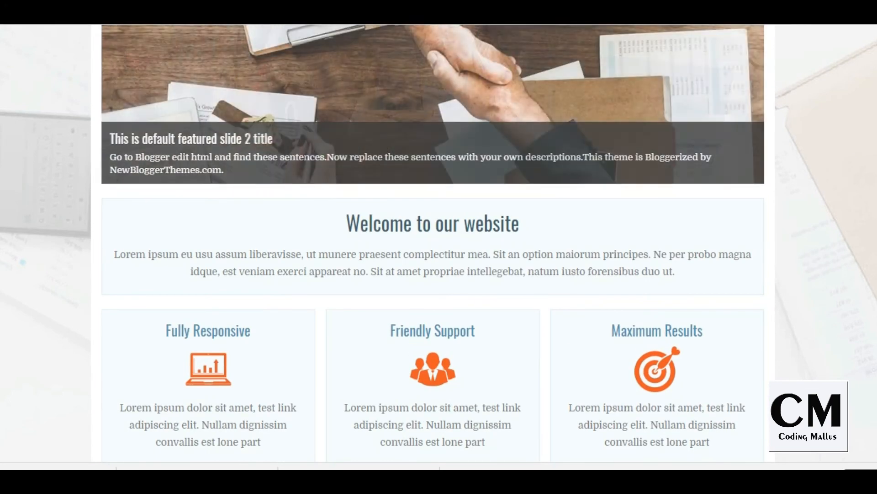